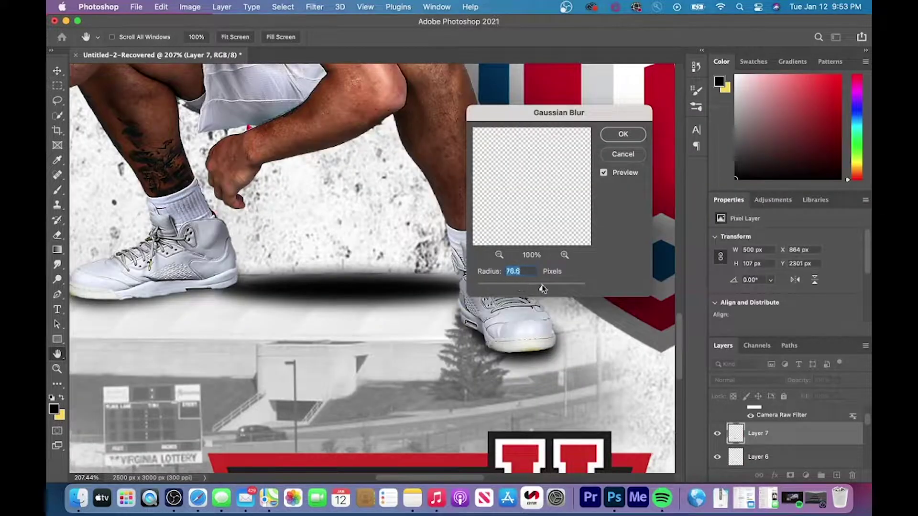
Step: Lower the Gaussian Blur radius for the black shadow between the crouching player's shoes
mouse_move(543, 289)
left_mouse_down()
mouse_move(555, 286)
mouse_move(529, 289)
left_mouse_up()
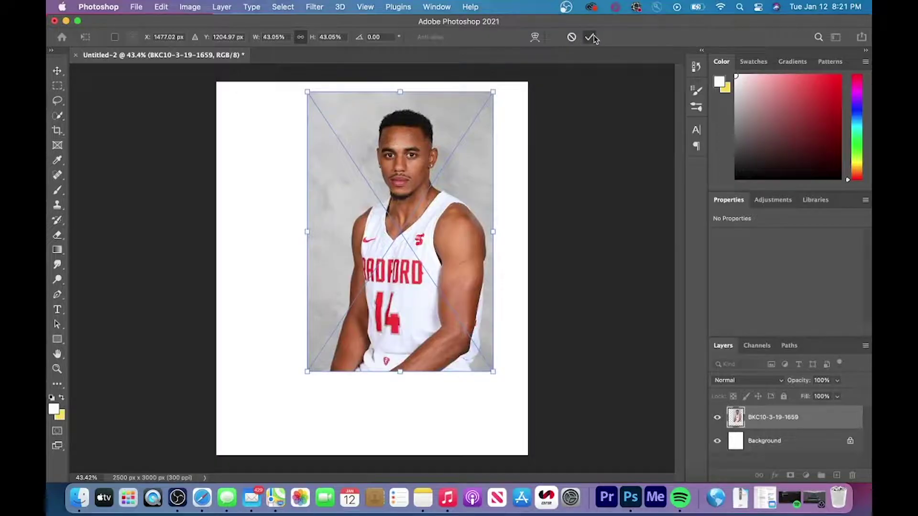
Step: Confirm the placed number 14 player photo, select its subject automatically and mask out the grey background
key("Return")
left_click(58, 116)
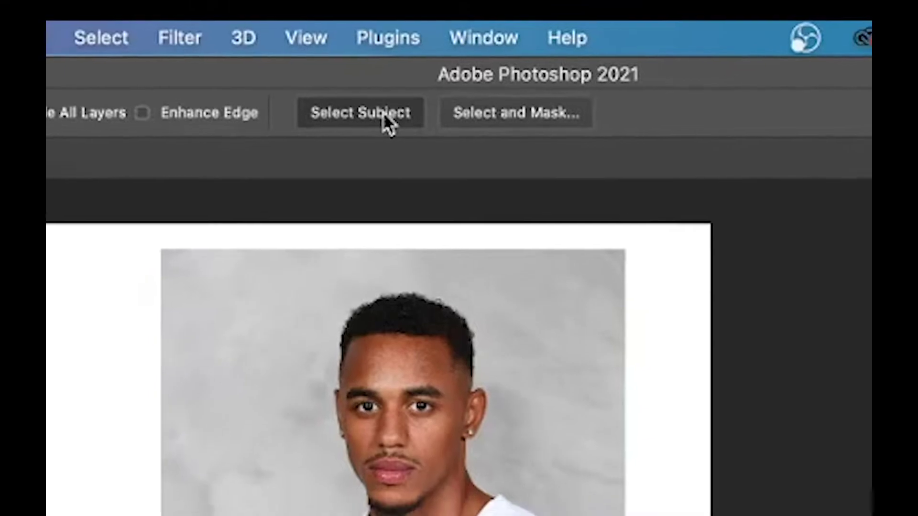
left_click(388, 111)
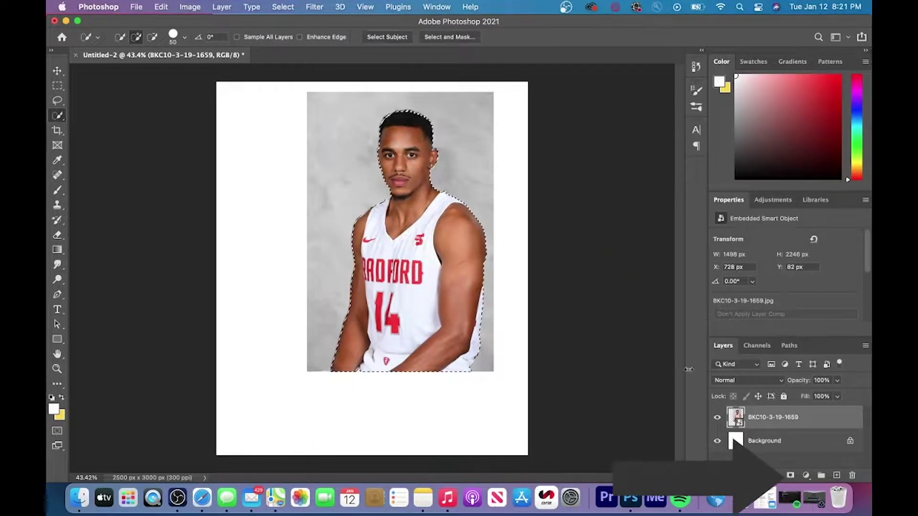
left_click(790, 475)
Step: Scale the number 14 player cutout to about 94% and position it directly above the shield
scroll(402, 285, "up", 3)
scroll(401, 286, "down", 2)
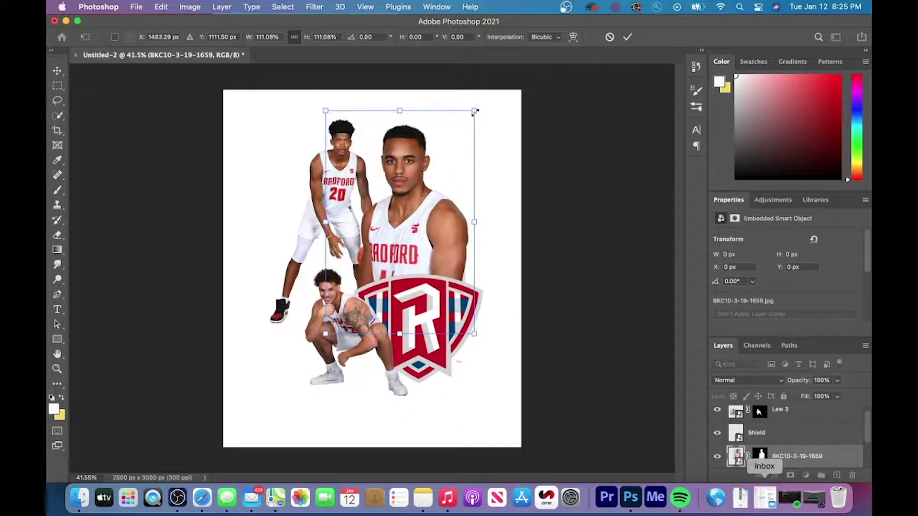
left_click_drag(475, 112, 452, 145)
left_click_drag(400, 213, 424, 209)
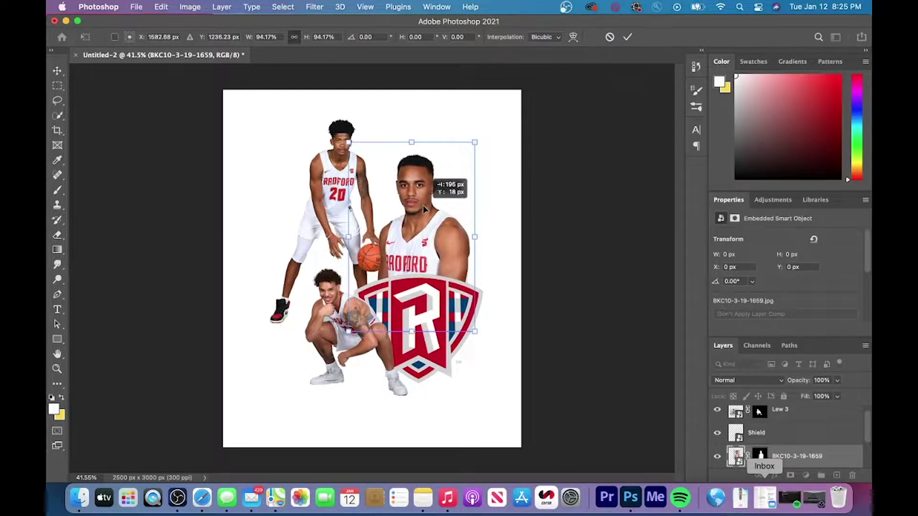
key("Return")
Step: Open the Unsharp Mask filter for the number 14 player and frame his face in its preview at 67%
left_click(315, 7)
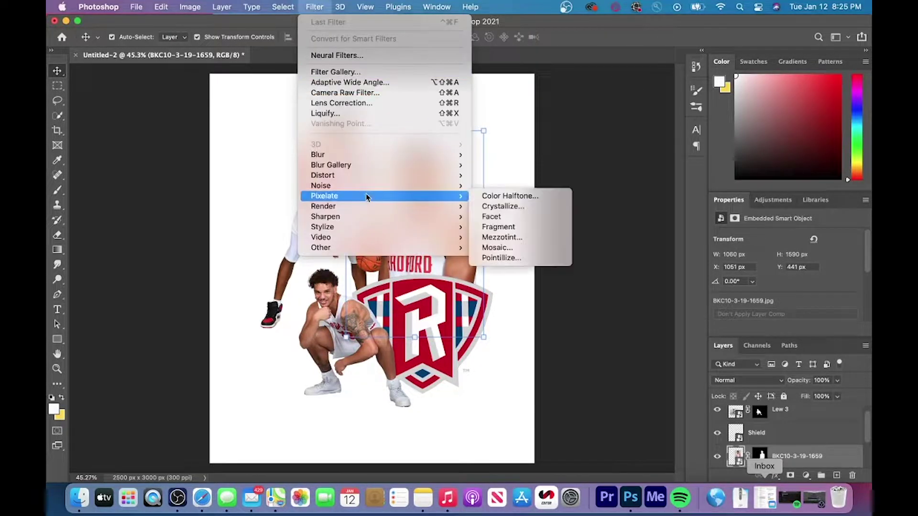
mouse_move(361, 223)
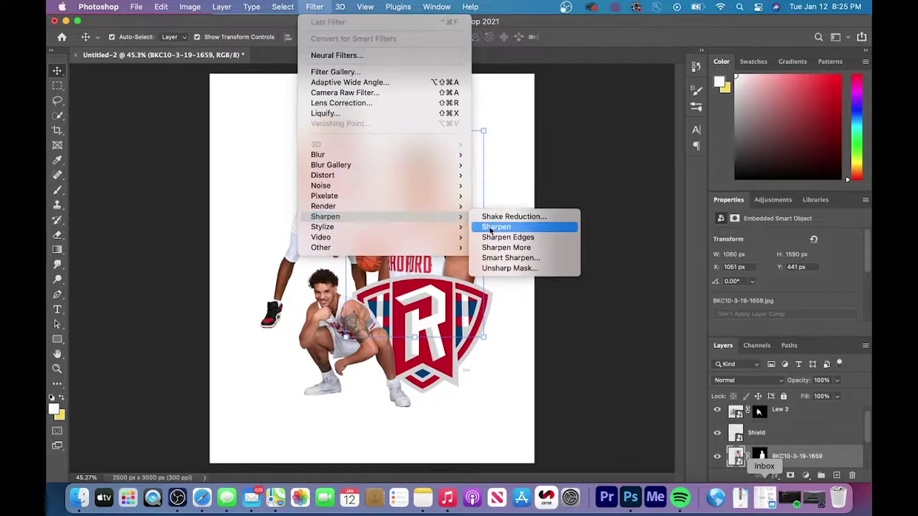
left_click(503, 276)
left_click_drag(503, 87, 631, 95)
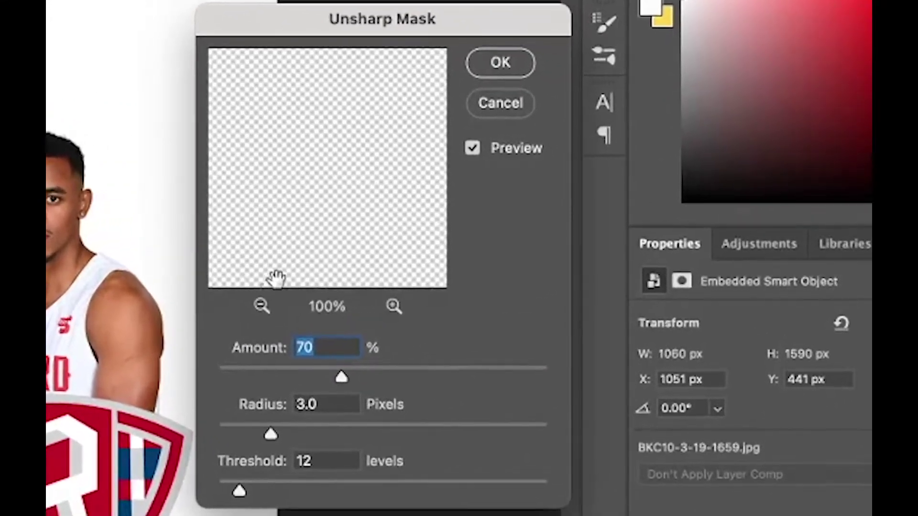
left_click(258, 309)
left_click(258, 308)
left_click(258, 309)
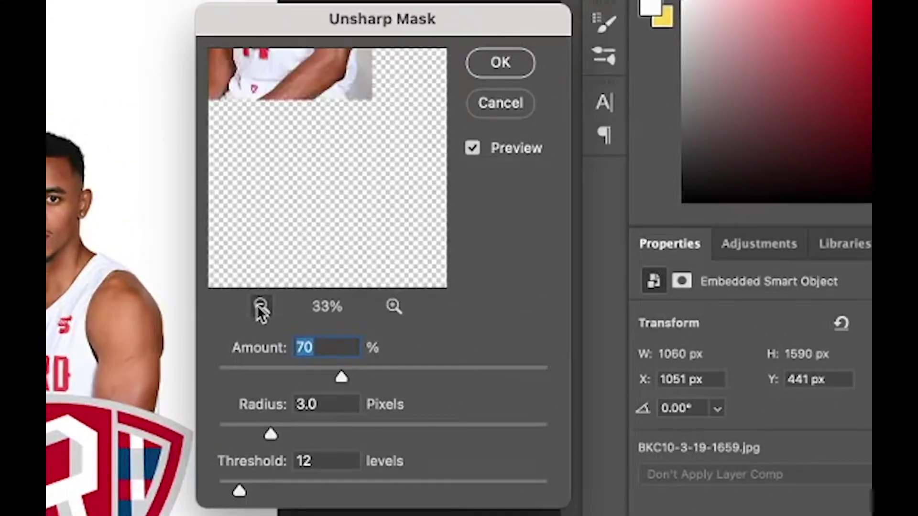
left_click(258, 308)
left_click_drag(324, 134, 317, 252)
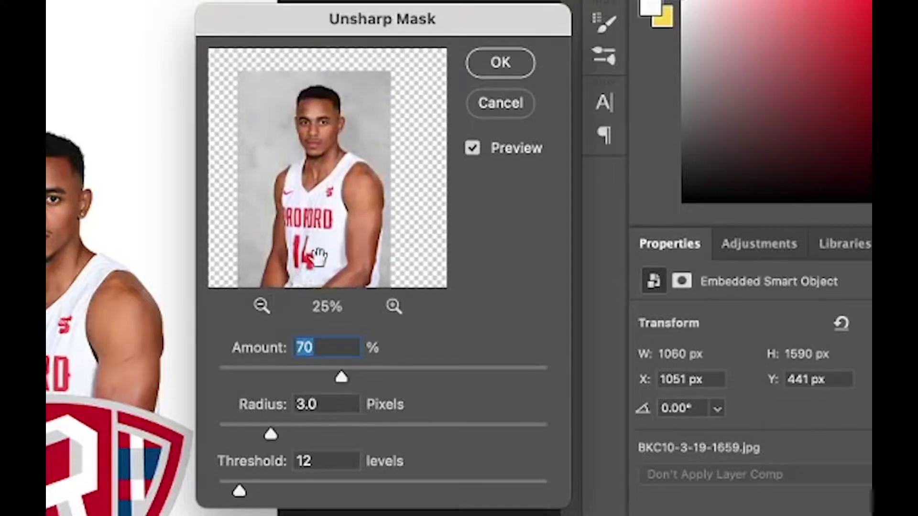
left_click(394, 307)
left_click(394, 306)
left_click(394, 307)
left_click_drag(327, 131, 354, 220)
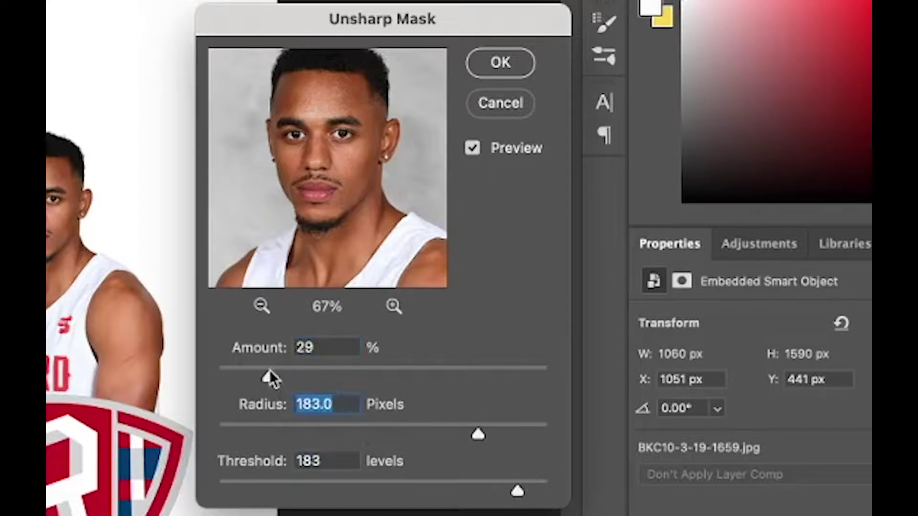
Step: Apply Unsharp Mask with amount 111%, radius 8.4 pixels and threshold 79 levels
left_click_drag(482, 379, 446, 378)
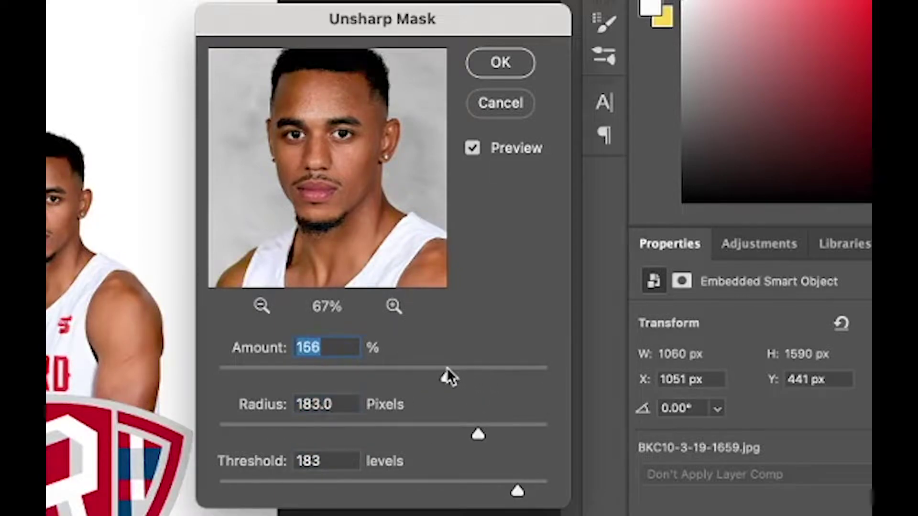
left_click_drag(477, 433, 451, 433)
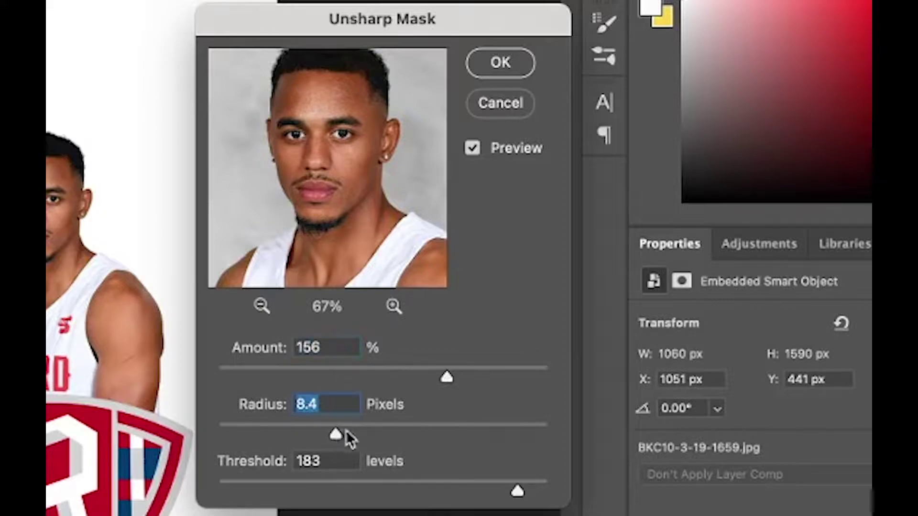
left_click_drag(350, 496, 284, 492)
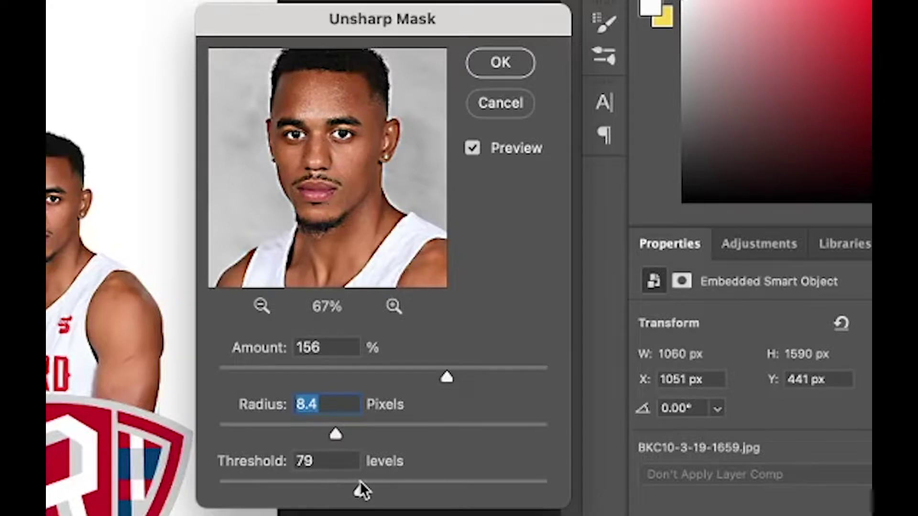
left_click(361, 490)
left_click_drag(407, 374, 407, 374)
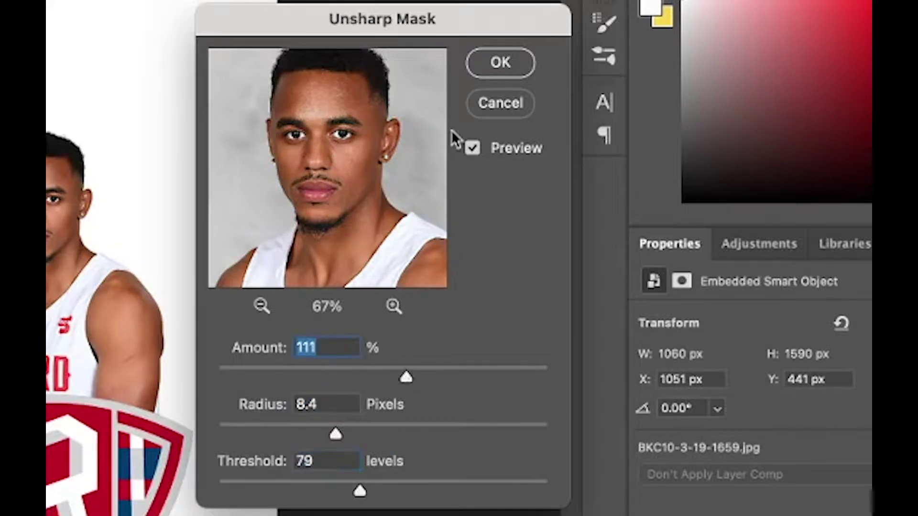
left_click(513, 67)
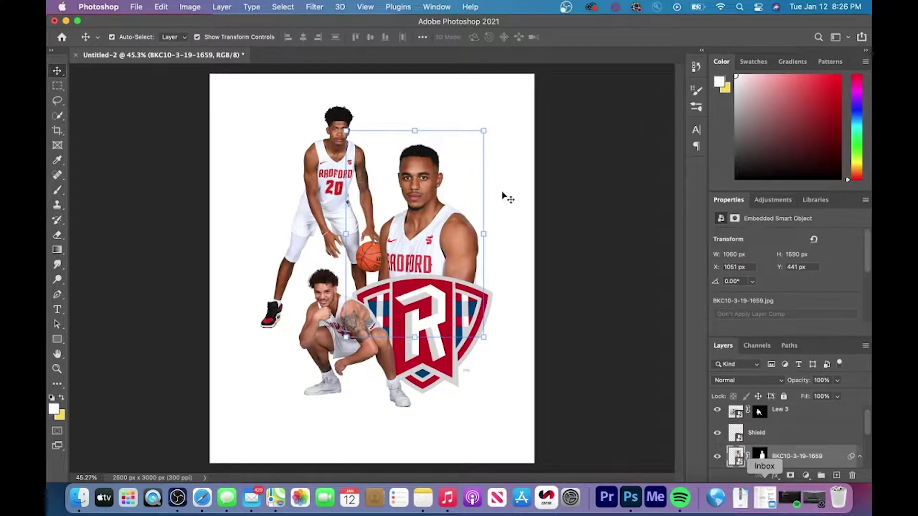
Step: Open the Camera Raw Filter on the number 14 player and set Texture +72, Clarity +15 and Contrast +23
scroll(502, 192, "up", 5)
scroll(502, 192, "up", 1)
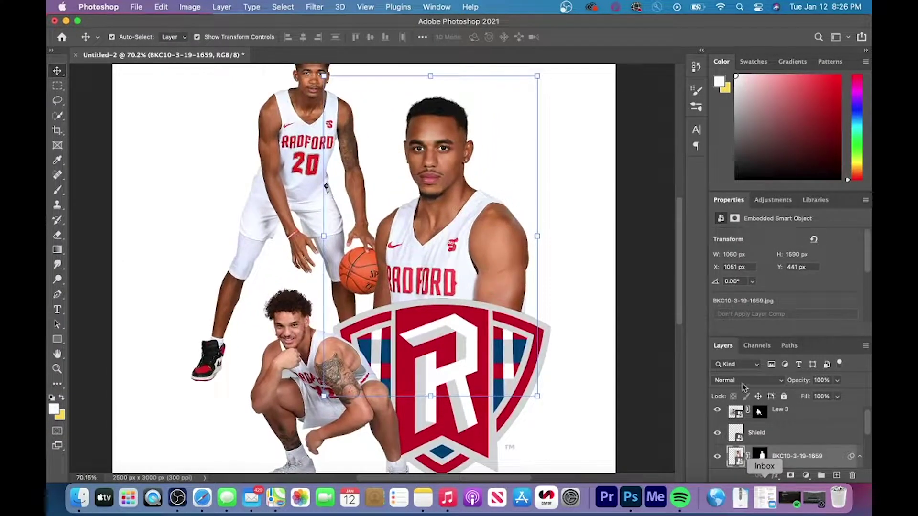
scroll(810, 439, "down", 3)
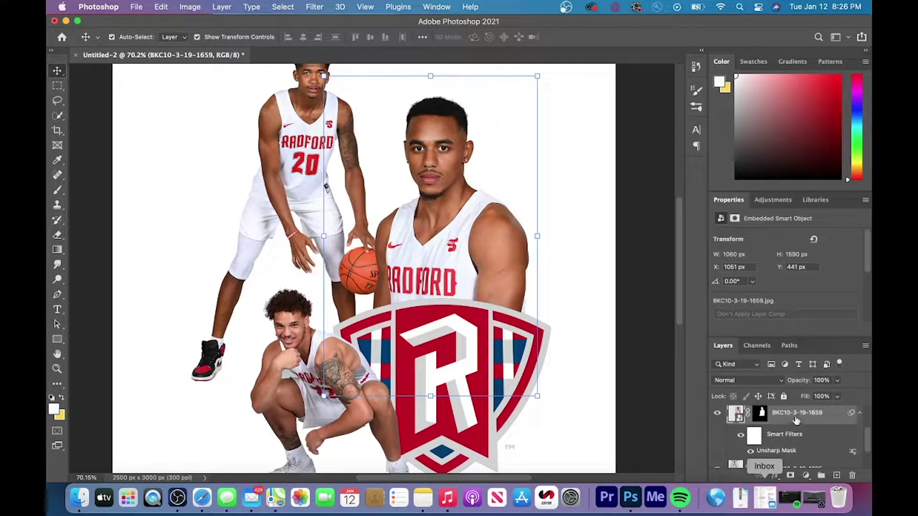
left_click(315, 6)
left_click(335, 92)
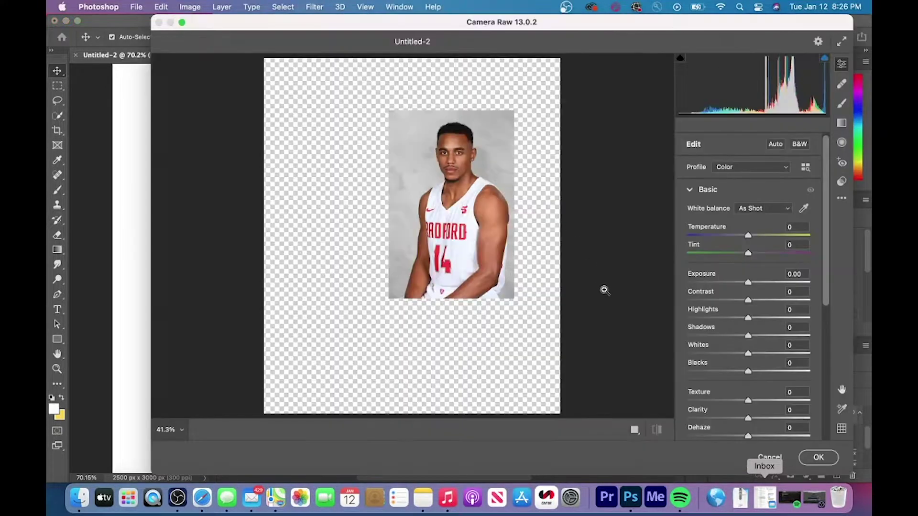
left_click(468, 218)
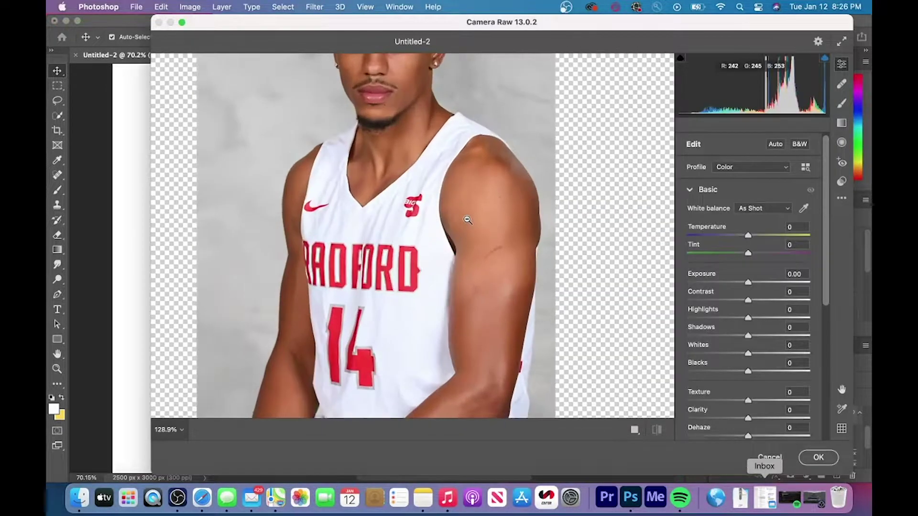
scroll(758, 380, "down", 3)
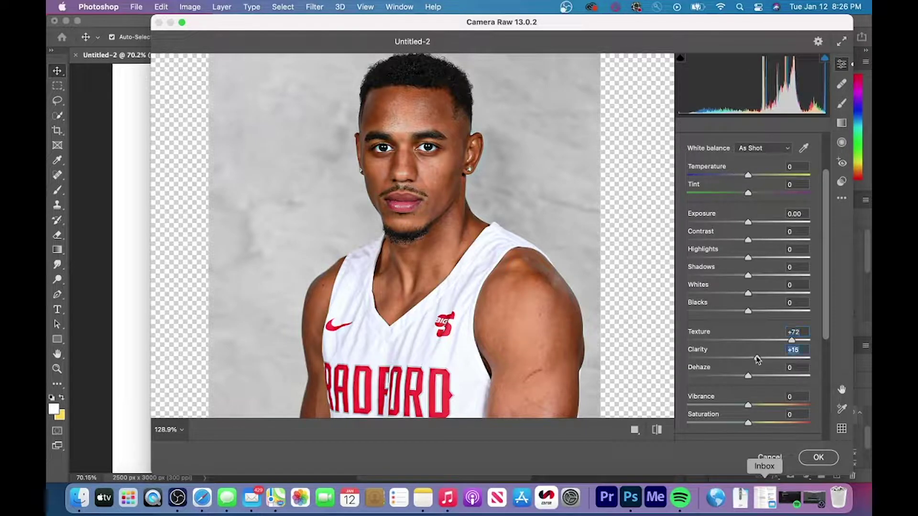
left_click(763, 239)
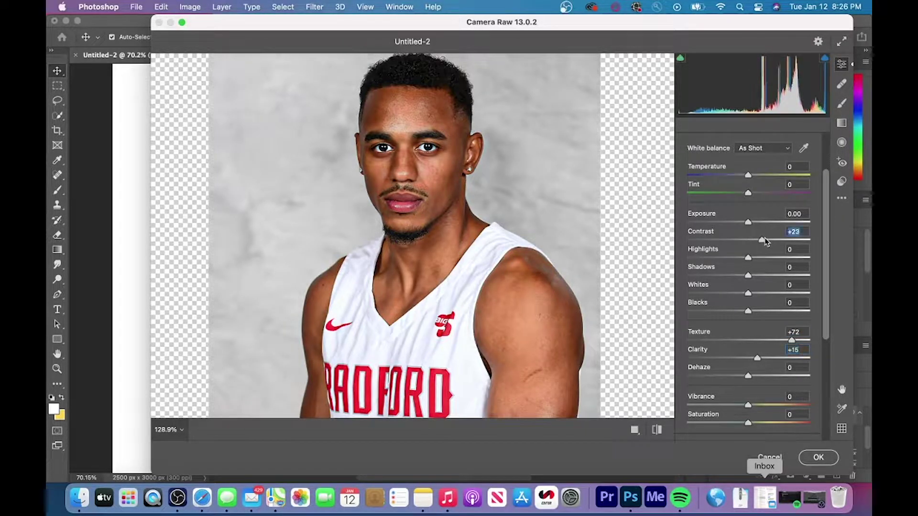
Step: Set the Camera Raw adjustments to Highlights +25, Shadows -26 and Vibrance +14
left_click_drag(754, 262, 732, 281)
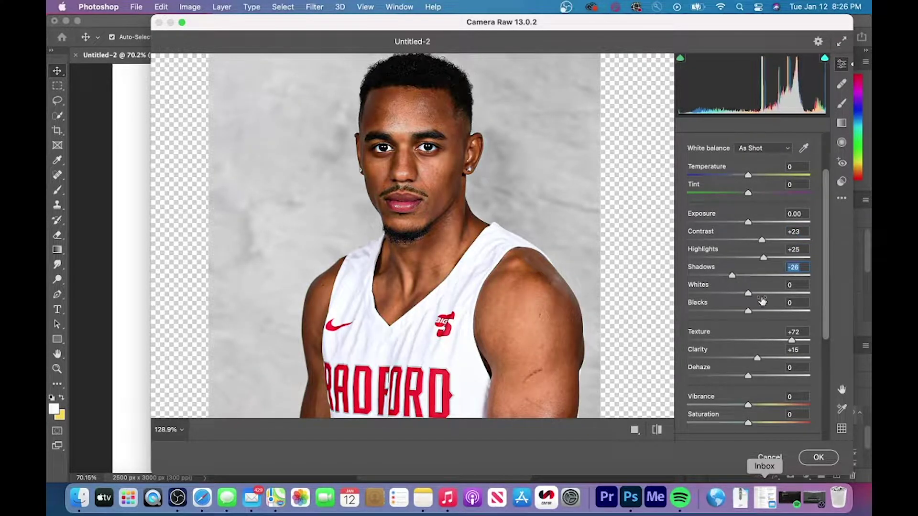
scroll(763, 301, "down", 4)
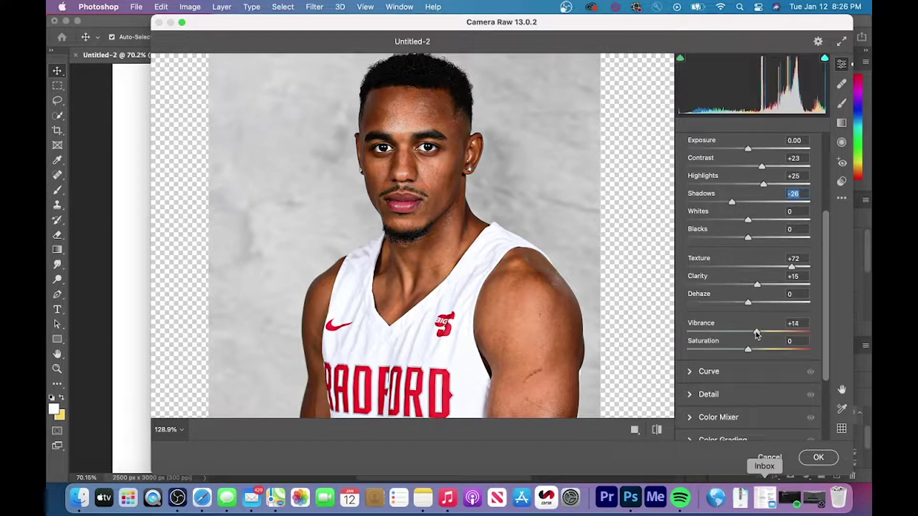
left_click(564, 300)
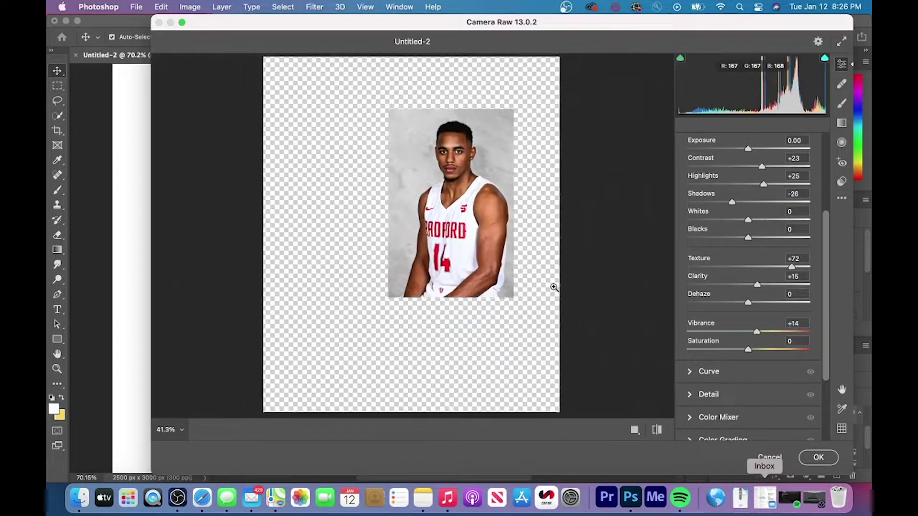
Step: Apply a 2.9-pixel High Pass filter to the duplicate number 14 player layer and set its blend mode to Soft Light
scroll(552, 287, "right", 1)
scroll(476, 256, "up", 1)
scroll(476, 257, "up", 5)
scroll(502, 294, "up", 3)
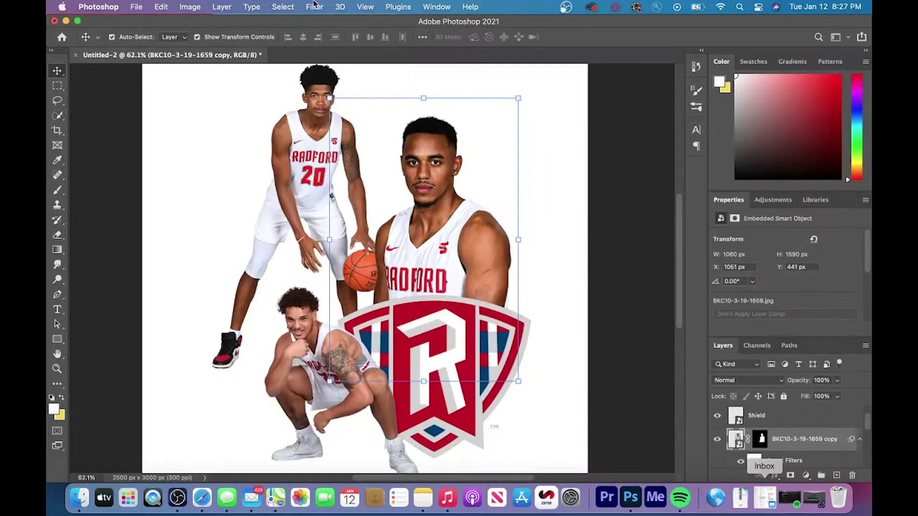
left_click(314, 6)
mouse_move(335, 247)
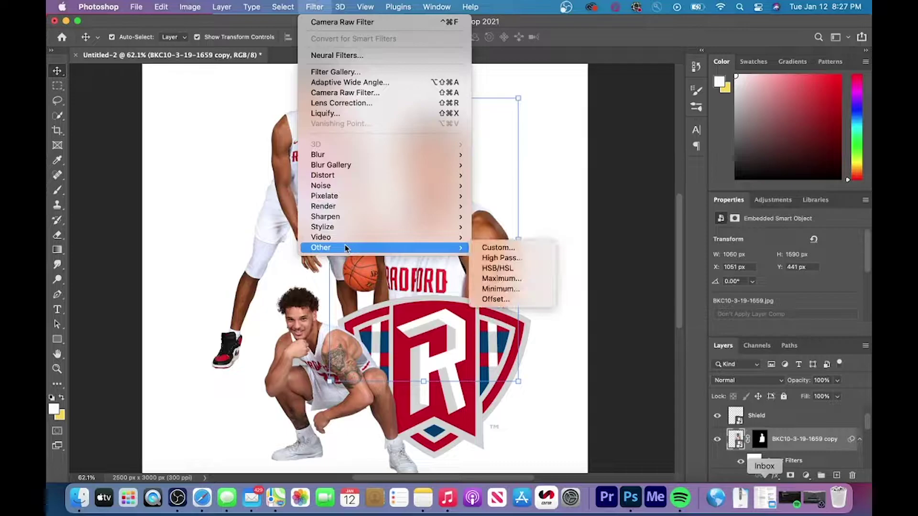
left_click(501, 257)
left_click_drag(508, 114, 621, 124)
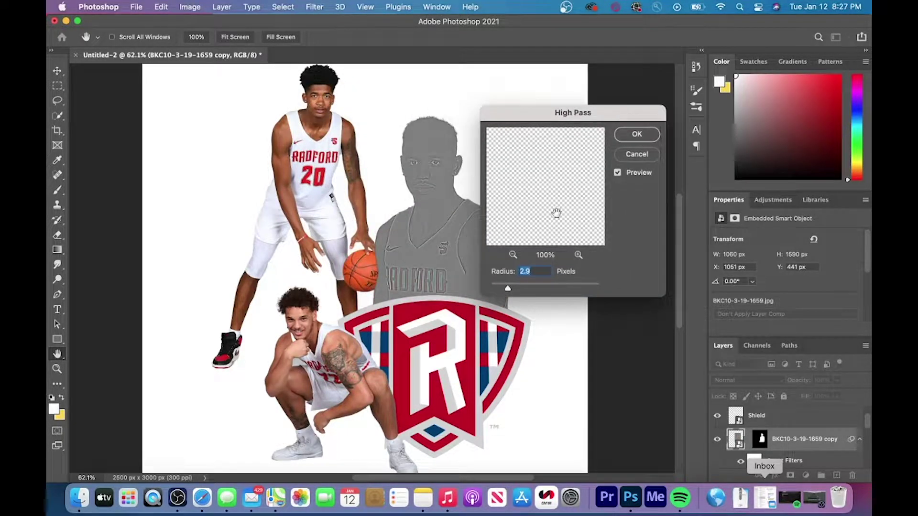
left_click(643, 136)
left_click(752, 379)
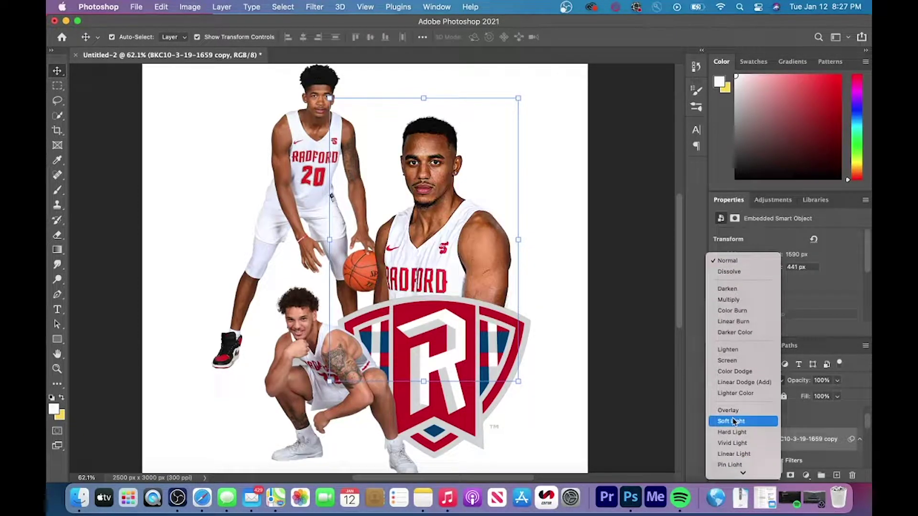
left_click(735, 422)
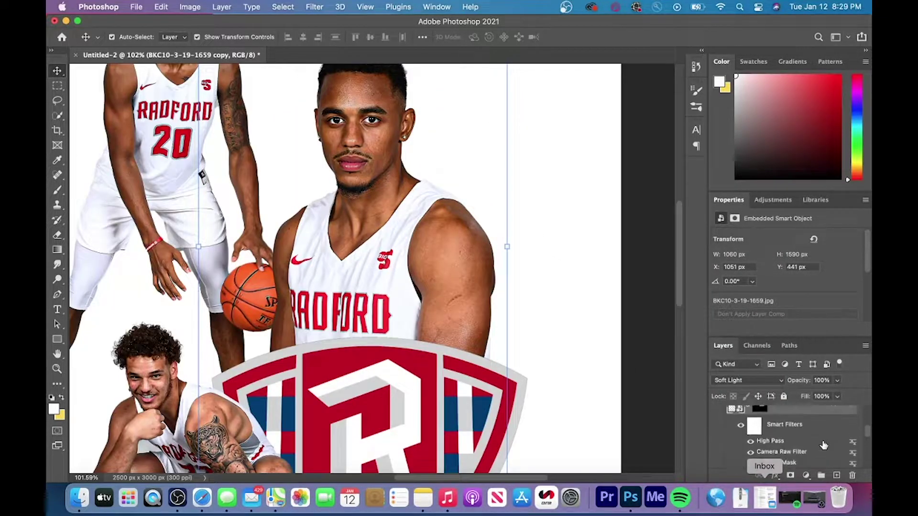
Step: Set the Levels adjustment layer to Multiply, clip it to the original number 14 player layer and invert its mask
left_click(747, 382)
left_click(731, 418)
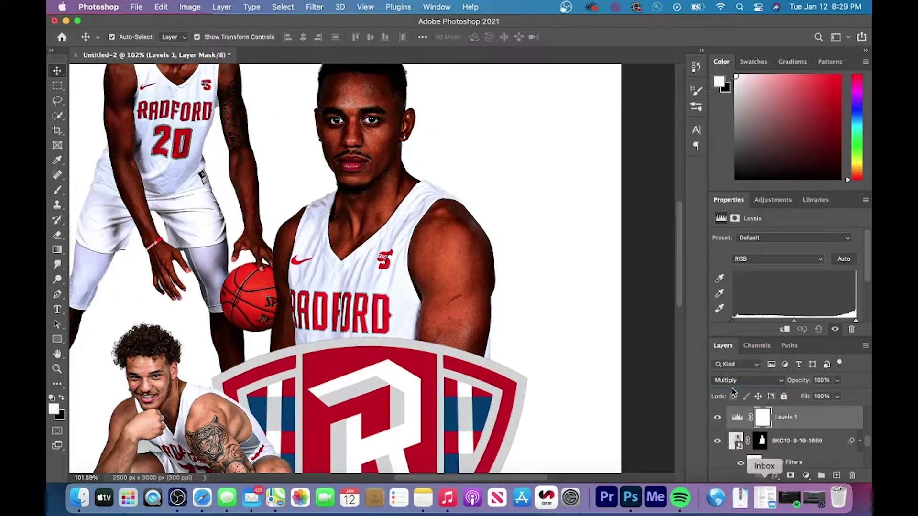
left_click(761, 427, "alt")
scroll(466, 299, "up", 5)
scroll(471, 306, "up", 10)
key("super+i")
Step: Set up the Brush tool with a 43-pixel tip and 33% opacity for painting on the Levels mask
left_click(57, 190)
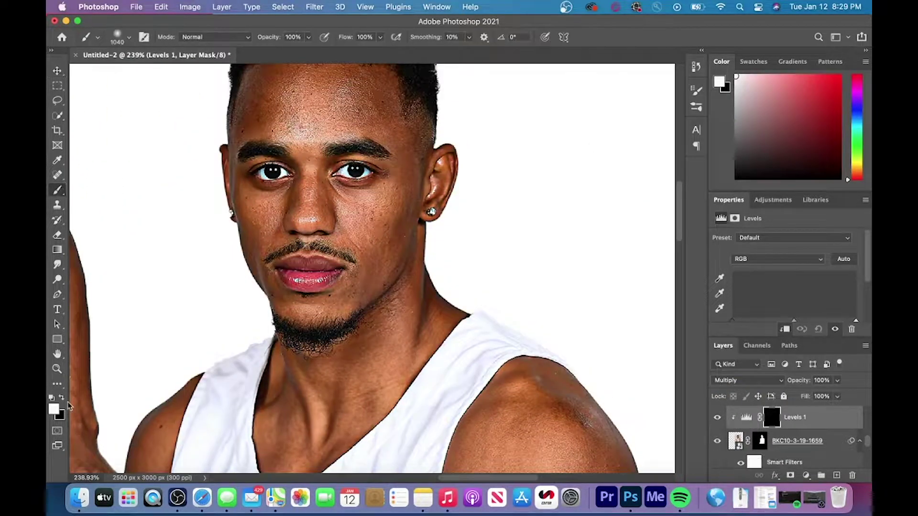
left_click(62, 397)
left_click(128, 37)
scroll(385, 126, "up", 2)
scroll(378, 267, "left", 2)
left_click(308, 37)
left_click_drag(311, 50, 279, 52)
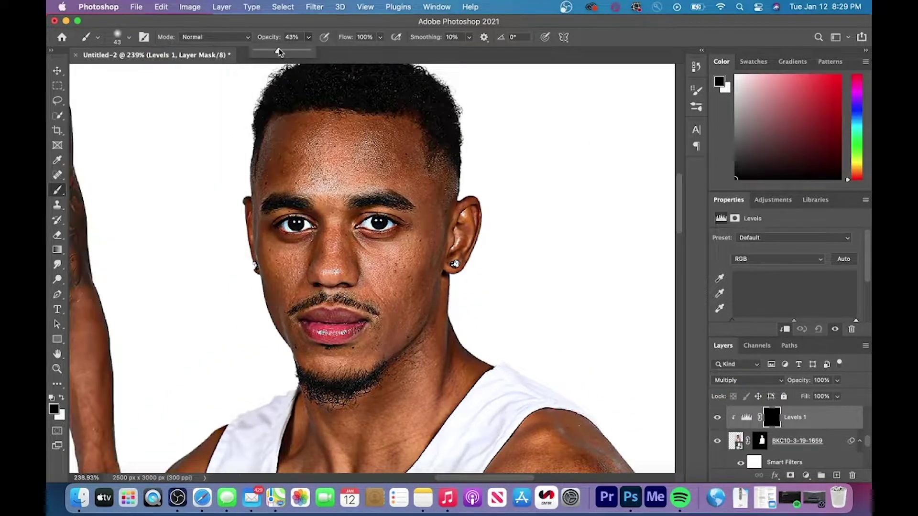
Step: Paint shadows along the number 14 player's face, jaw and neck on the Levels mask at 33% brush opacity
scroll(266, 183, "down", 2)
scroll(266, 183, "right", 2)
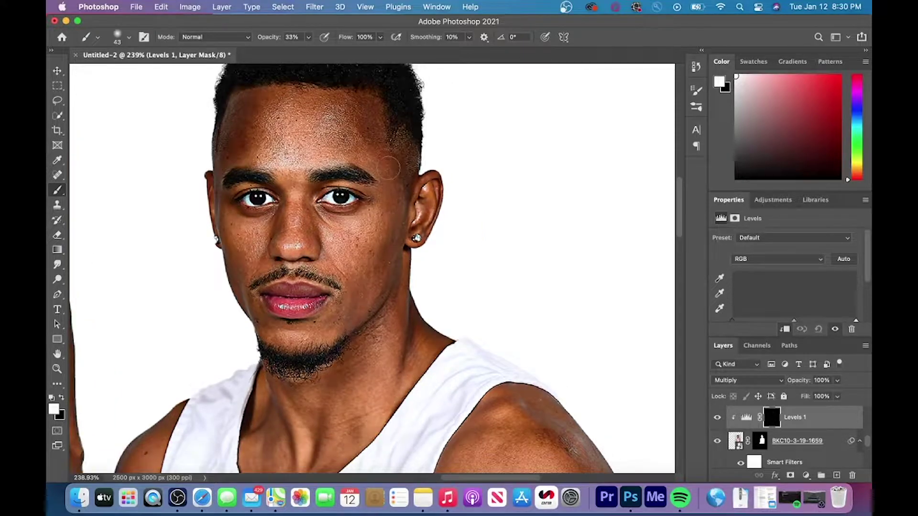
scroll(390, 168, "down", 6)
scroll(273, 306, "down", 2)
left_click_drag(268, 305, 321, 364)
scroll(330, 363, "down", 8)
scroll(330, 364, "right", 5)
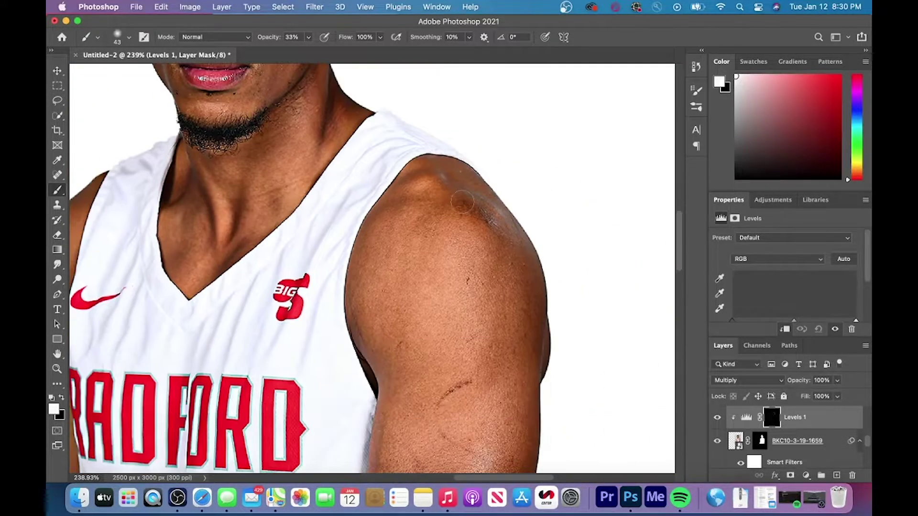
Step: Paint shadows along the number 14 player's shoulders and arms on the Levels mask
left_click_drag(463, 179, 549, 370)
scroll(516, 287, "down", 7)
scroll(508, 196, "down", 2)
scroll(509, 197, "left", 12)
scroll(383, 286, "down", 8)
scroll(354, 265, "up", 10)
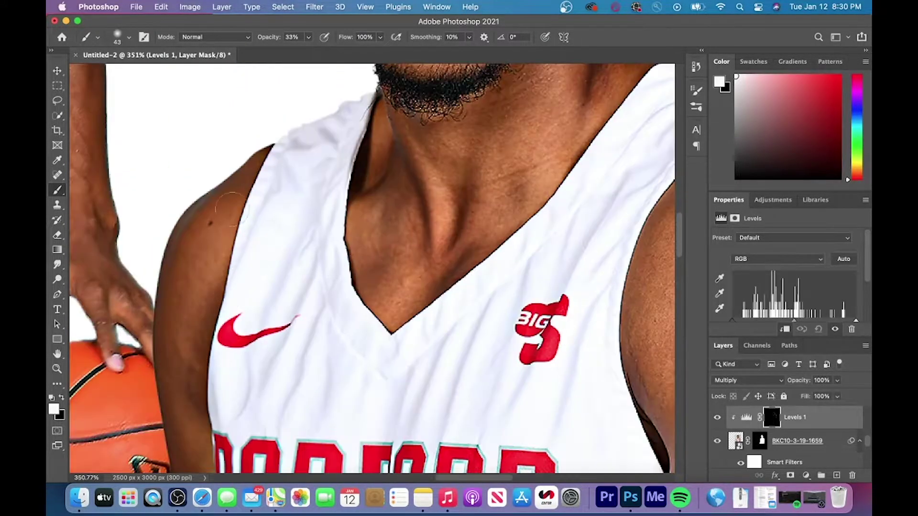
scroll(354, 265, "down", 12)
scroll(825, 437, "up", 1)
Step: Add a Levels adjustment layer above the number 20 player's layer, set it to Multiply and invert its mask
key("v")
left_click(330, 208)
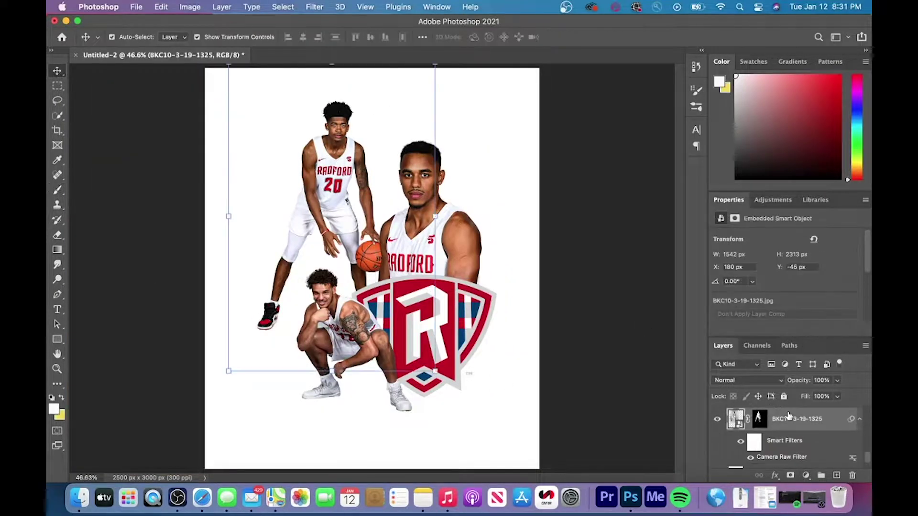
left_click(775, 476)
left_click(806, 476)
left_click(809, 269)
scroll(378, 239, "up", 8)
scroll(363, 201, "up", 8)
left_click(749, 380)
key("super+i")
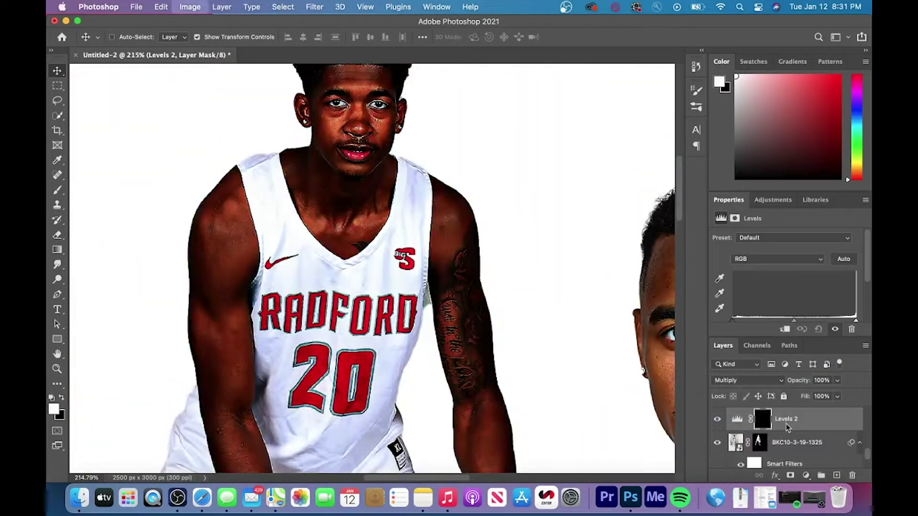
Step: Paint shadows over the number 20 player's face, arms and legs on the new Levels mask with the 43-pixel brush
key("b")
scroll(490, 268, "down", 4)
scroll(489, 268, "up", 6)
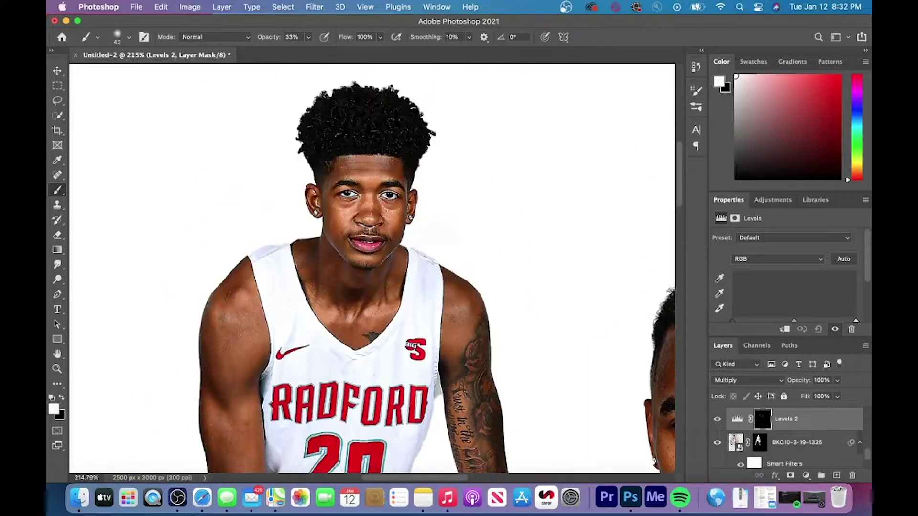
scroll(438, 192, "down", 4)
scroll(373, 287, "down", 5)
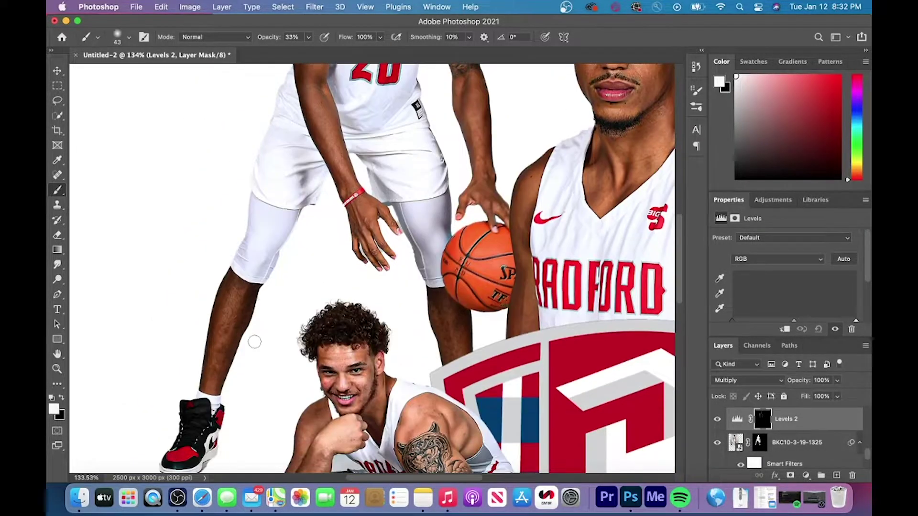
scroll(354, 344, "down", 7)
scroll(522, 298, "down", 4)
Step: Add a Levels adjustment layer in Multiply mode above the crouching player's layer, invert its mask and clip it to that layer
left_click(784, 418)
left_click(806, 476)
left_click(806, 271)
left_click(748, 380)
key("super+i")
scroll(409, 304, "up", 8)
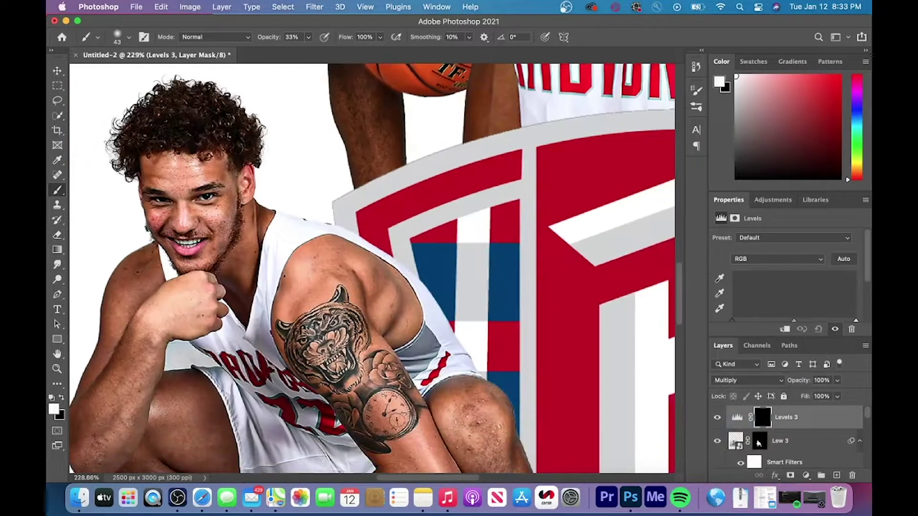
scroll(384, 335, "down", 3)
scroll(372, 268, "down", 5)
key("super+alt+g")
Step: Paint shadows along the crouching player's arms and legs on the clipped Levels mask
scroll(372, 268, "up", 5)
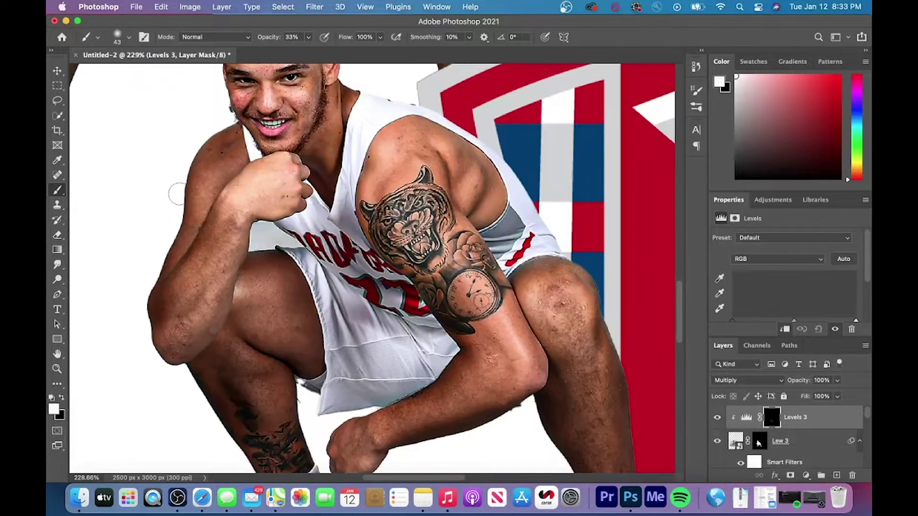
scroll(372, 268, "down", 2)
scroll(272, 357, "down", 6)
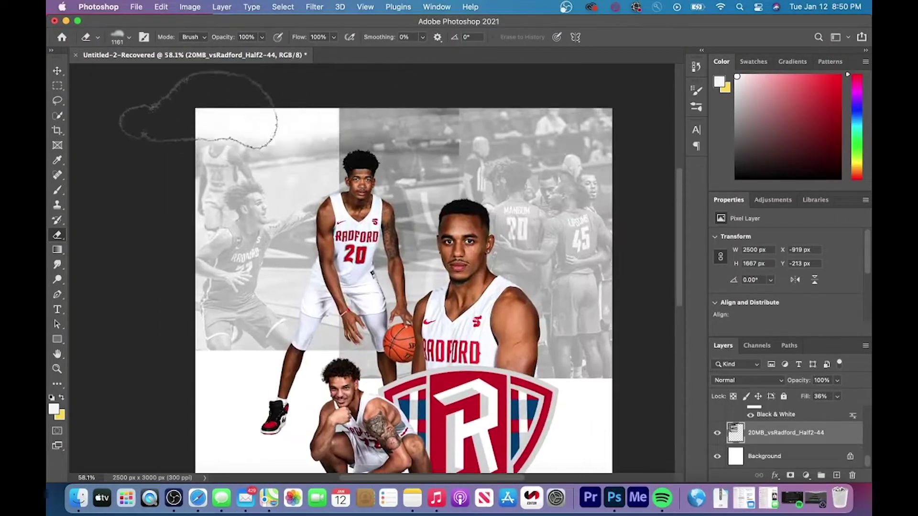
Step: Erase the hard edges of the 20MB_vsRadford_Half2-44 background photo with the 1161-pixel textured eraser to fade them into white
mouse_move(199, 110)
left_mouse_down()
mouse_move(290, 149)
mouse_move(334, 180)
mouse_move(380, 186)
mouse_move(349, 256)
mouse_move(363, 297)
left_mouse_up()
mouse_move(158, 330)
left_mouse_down()
mouse_move(125, 323)
mouse_move(201, 389)
mouse_move(244, 393)
mouse_move(236, 381)
mouse_move(371, 304)
mouse_move(348, 287)
mouse_move(366, 294)
left_mouse_up()
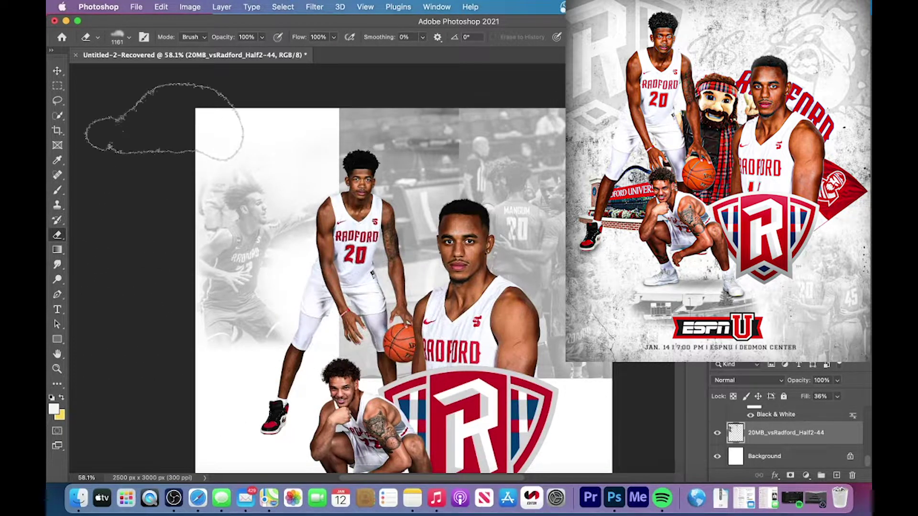
mouse_move(164, 118)
left_mouse_down()
mouse_move(151, 191)
mouse_move(136, 208)
left_mouse_up()
left_click_drag(381, 127, 353, 124)
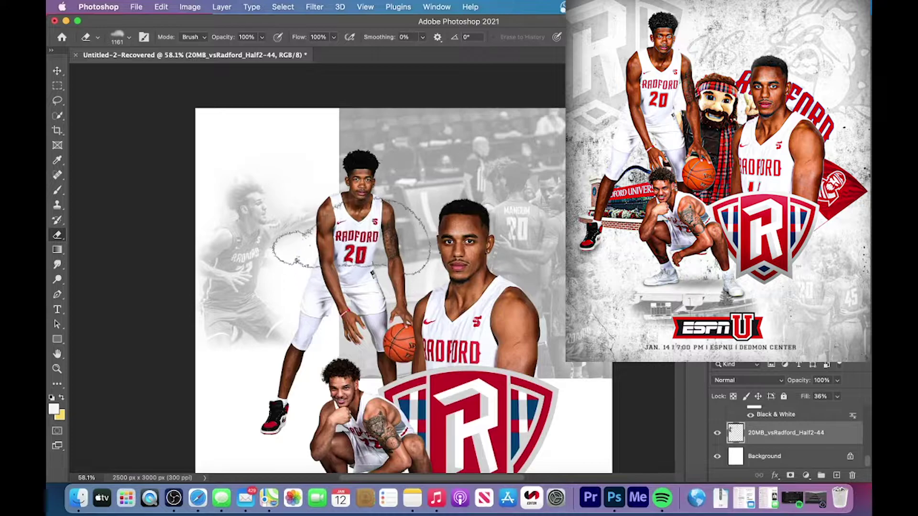
mouse_move(348, 232)
left_mouse_down()
mouse_move(332, 262)
mouse_move(365, 306)
left_mouse_up()
scroll(161, 91, "down", 3)
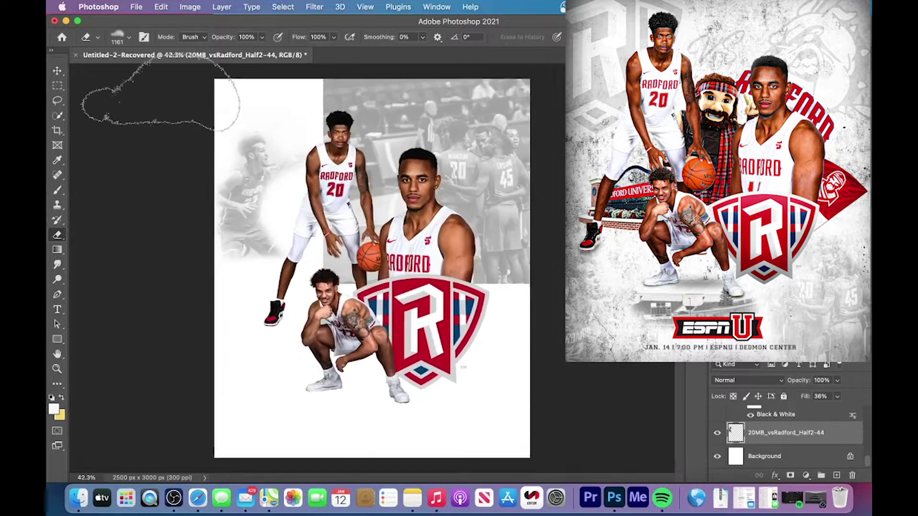
Step: Rotate the 1161-pixel eraser tip to an angle of -150°
scroll(160, 100, "up", 8)
left_click(129, 37)
left_click(73, 90)
left_click_drag(73, 90, 77, 91)
key("Return")
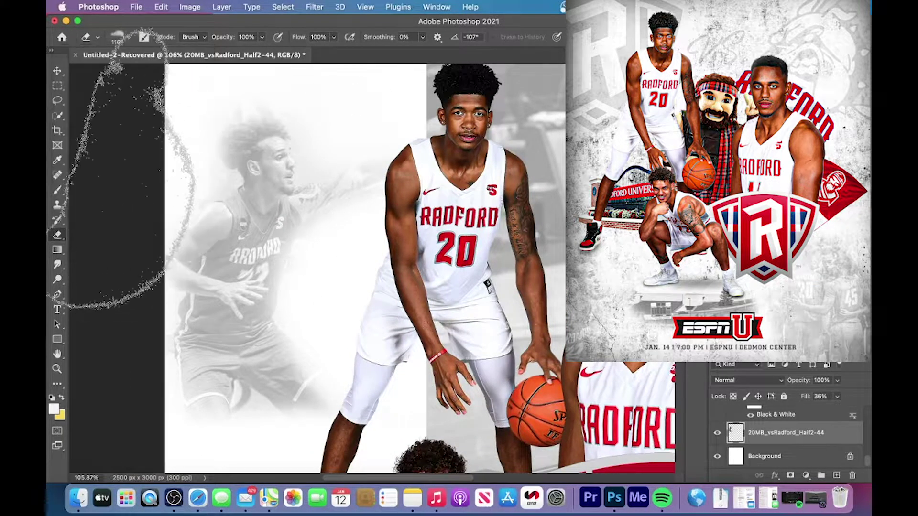
key("super+minus")
key("super+minus")
left_click(128, 38)
left_click(64, 81)
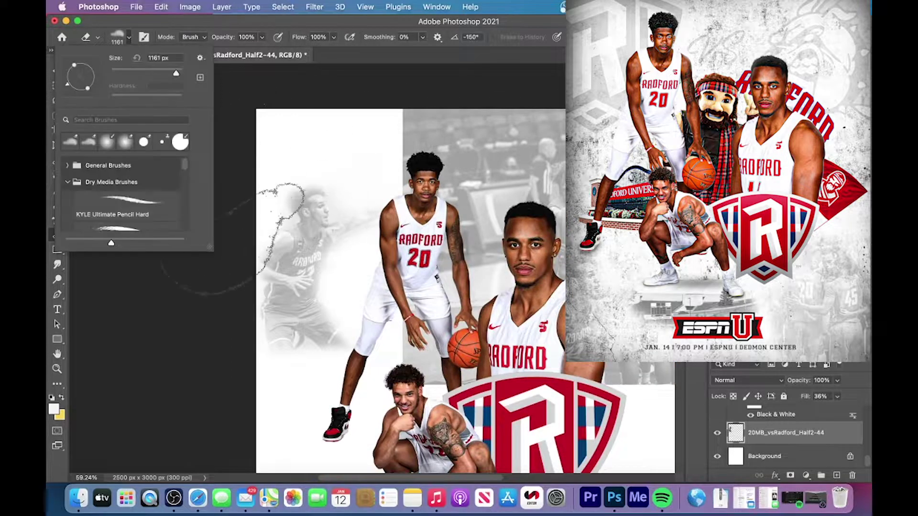
key("Return")
scroll(373, 267, "down", 2)
scroll(258, 366, "down", 2)
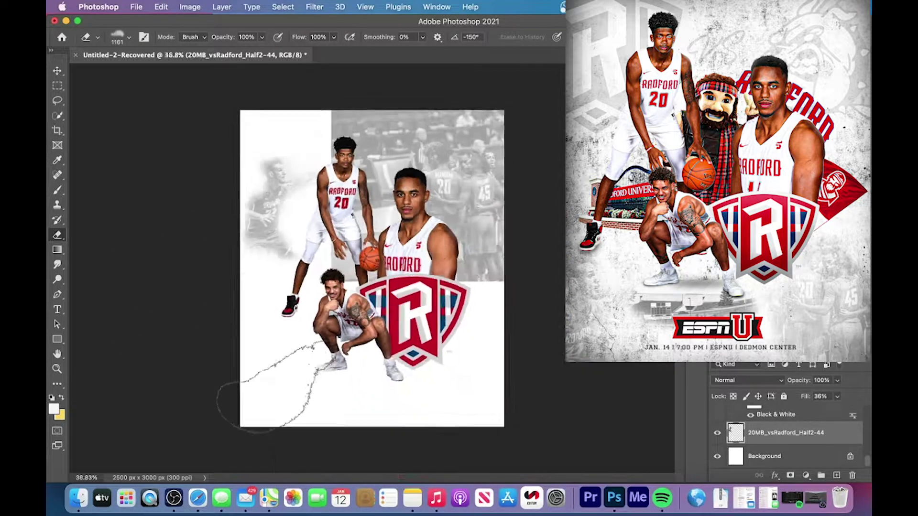
Step: Scale the faded 20MB_vsRadford_Half2-44 photo to 136.76% and reposition it behind the number 20 player
scroll(249, 335, "up", 3)
key("v")
key("ctrl+t")
left_click_drag(285, 267, 238, 244)
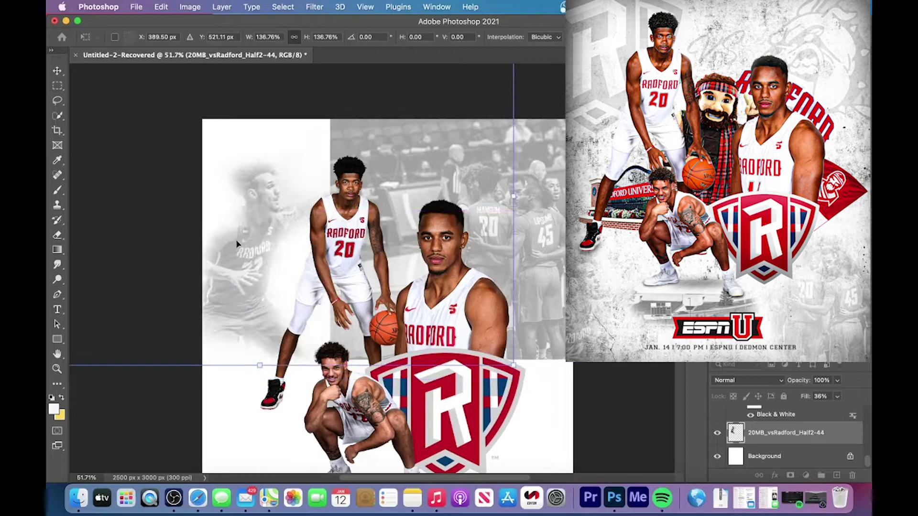
key("Return")
Step: Erase the hard upper and inner edges of the 20MB_vsRadford_Half2-38 background photo with the textured eraser
left_click(547, 211)
key("e")
left_click(149, 190)
left_click(493, 219)
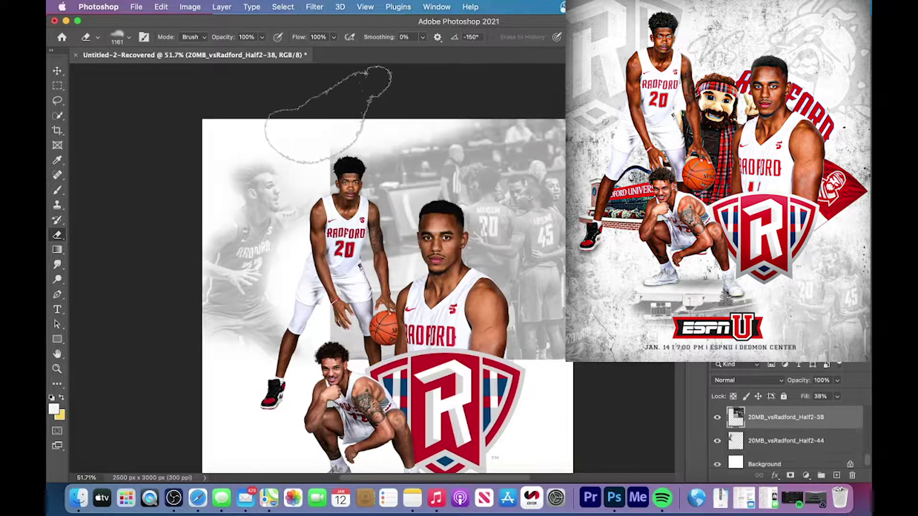
mouse_move(329, 116)
left_mouse_down()
mouse_move(355, 121)
mouse_move(336, 231)
mouse_move(378, 172)
left_mouse_up()
scroll(352, 370, "right", 1)
scroll(352, 369, "up", 1)
mouse_move(459, 96)
left_mouse_down()
mouse_move(508, 124)
mouse_move(492, 123)
mouse_move(451, 194)
mouse_move(492, 123)
mouse_move(449, 263)
left_mouse_up()
Step: Lower the eraser opacity to 47% and fade the lower edge of the 20MB_vsRadford_Half2-38 photo
key("4")
key("7")
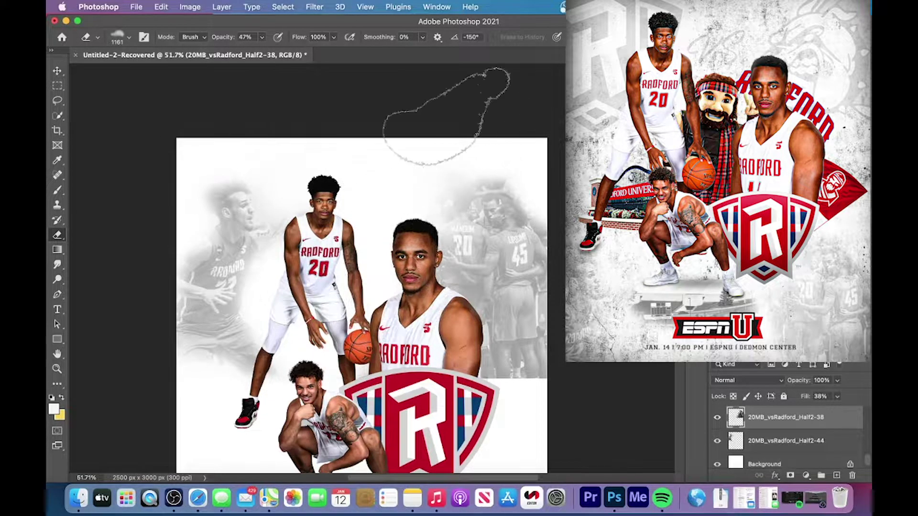
left_click_drag(540, 430, 502, 407)
scroll(478, 335, "down", 3)
scroll(478, 335, "up", 4)
scroll(478, 335, "down", 5)
key("super+0")
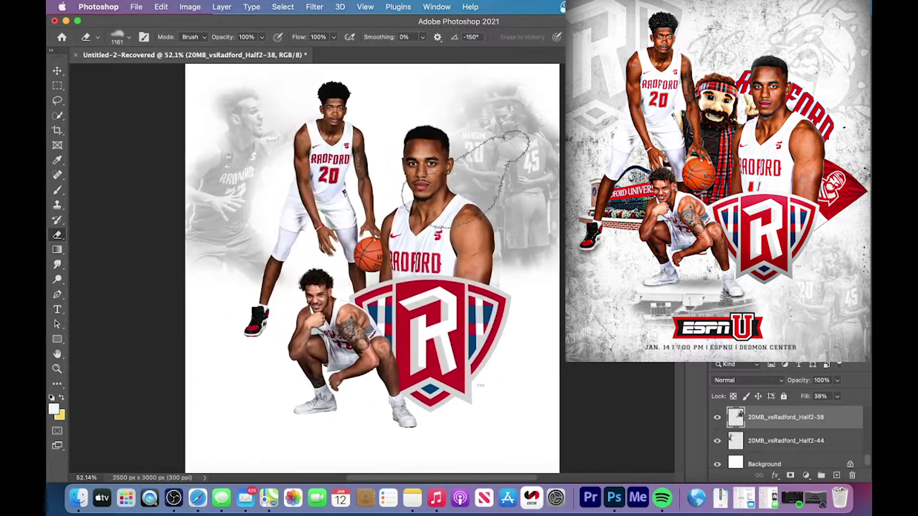
Step: Add a new layer above the Background and start placing an embedded file, browsing to the Grunge Half Tones folder
left_click(775, 460)
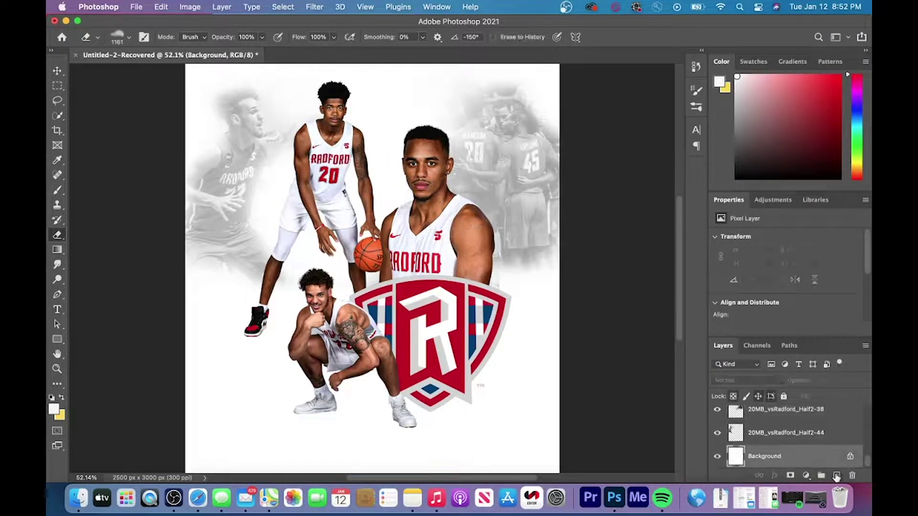
left_click(836, 476)
left_click(137, 6)
left_click(199, 215)
left_click(267, 106)
scroll(406, 258, "down", 5)
left_click(392, 241)
scroll(528, 170, "down", 3)
left_click(526, 204)
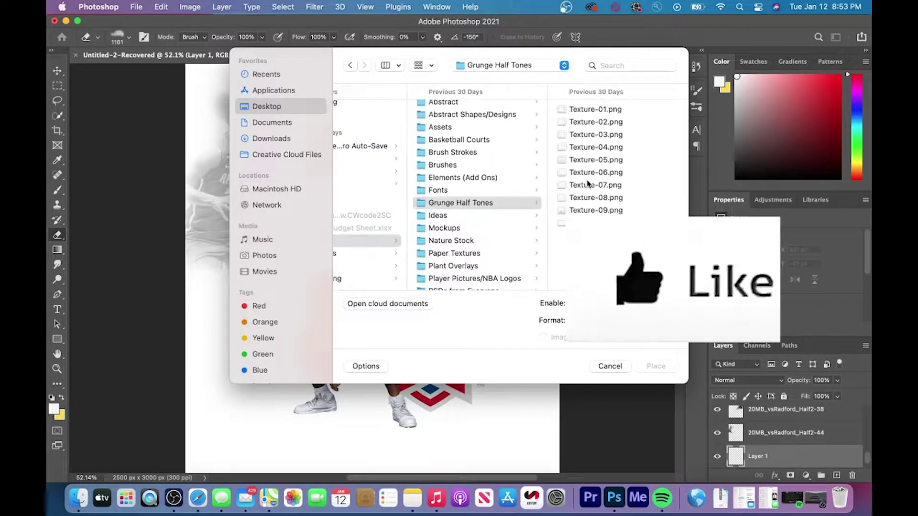
Step: Preview the grunge half tone and paper textures, including the glued paper files, for a suitable poster background
left_click(592, 210)
scroll(430, 153, "up", 5)
left_click(406, 123)
left_click(555, 124)
left_click(596, 125)
left_click(593, 136)
scroll(465, 205, "left", 5)
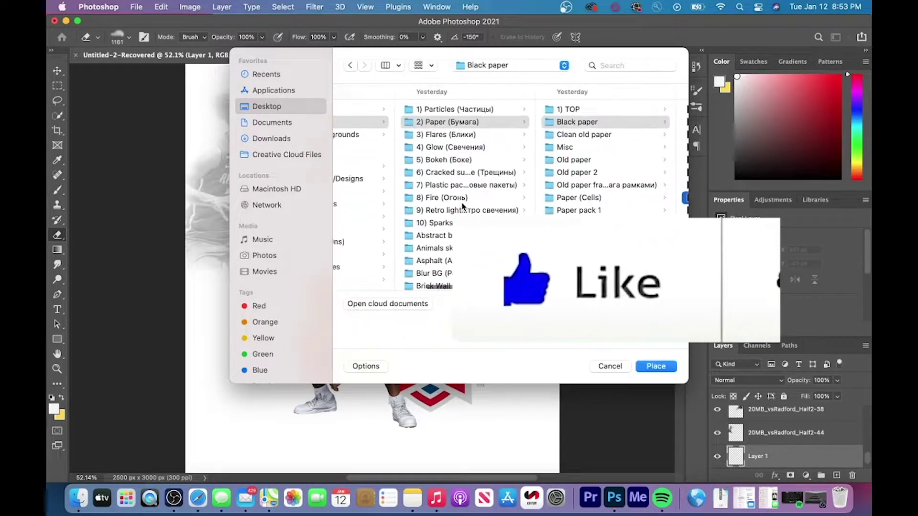
left_click(591, 198)
left_click(611, 186)
left_click(402, 210)
left_click(396, 161)
left_click(507, 232)
left_click(371, 110)
left_click(473, 172)
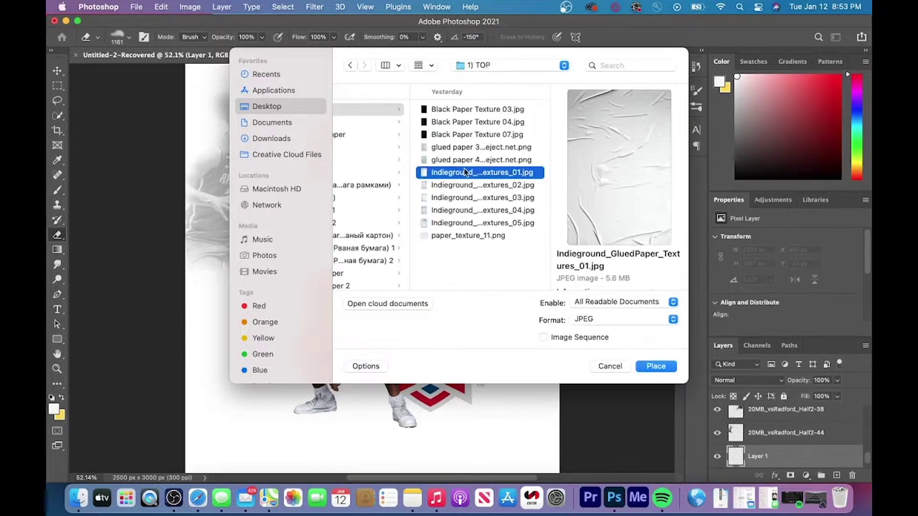
left_click(471, 160)
Step: Place mixed_grunge_texture_04.jpg from folder 1 of the grunge textures into the poster
scroll(449, 165, "left", 5)
scroll(414, 174, "down", 10)
left_click(399, 248)
left_click(527, 109)
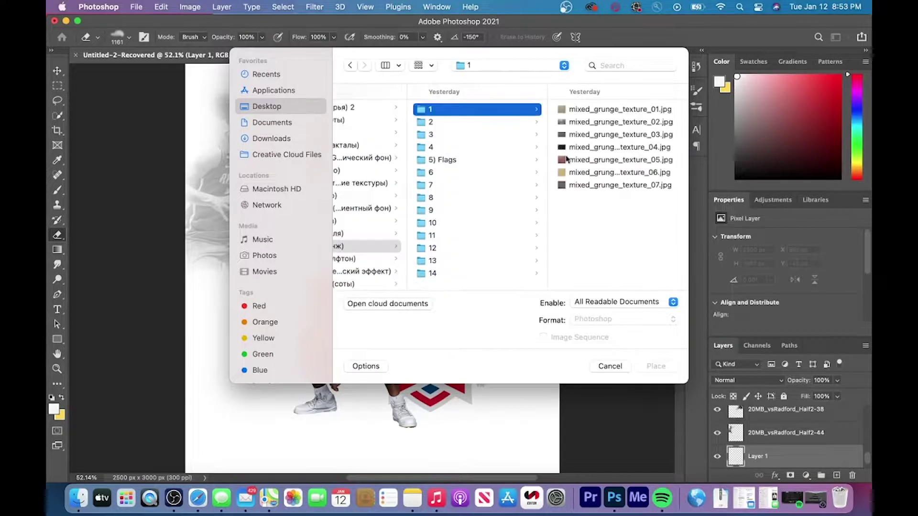
left_click(587, 186)
left_click(469, 160)
left_click(465, 148)
scroll(464, 148, "left", 3)
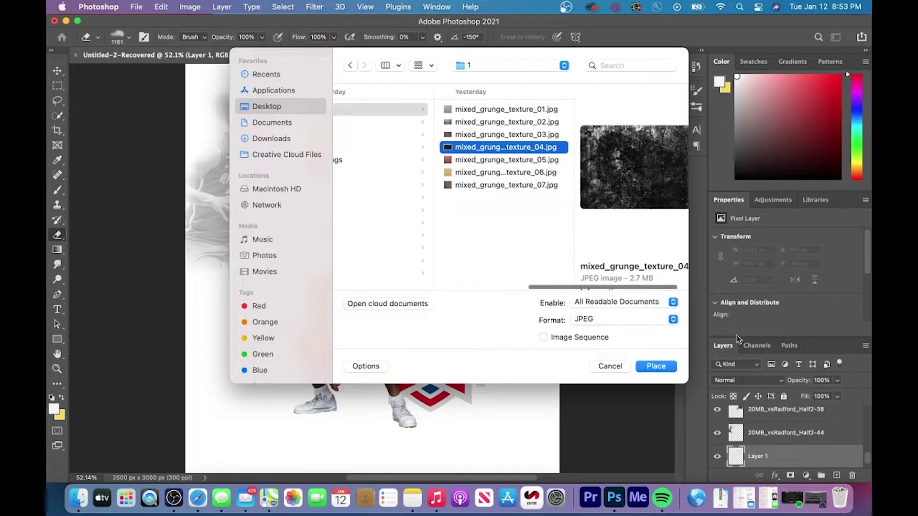
left_click(645, 366)
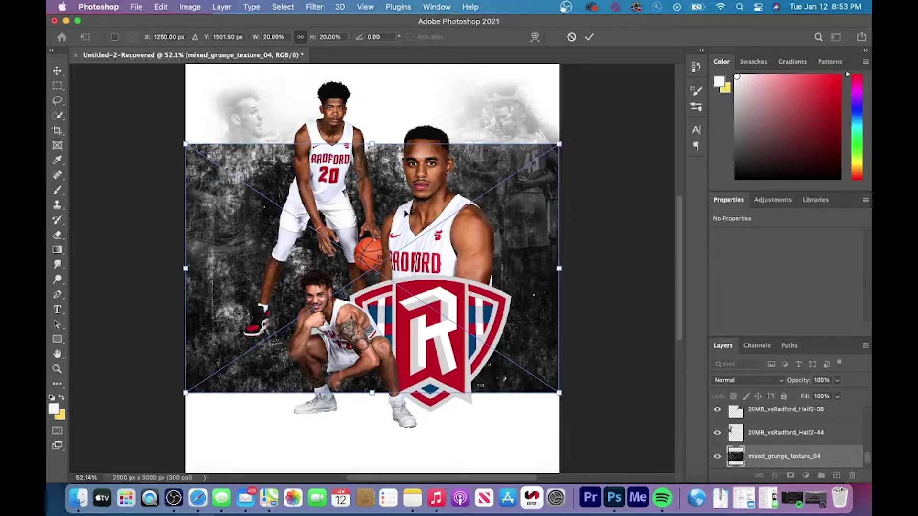
Step: Scale the grunge texture to 41.21% so it covers the whole poster canvas
scroll(406, 213, "down", 3)
left_click_drag(374, 91, 374, 90)
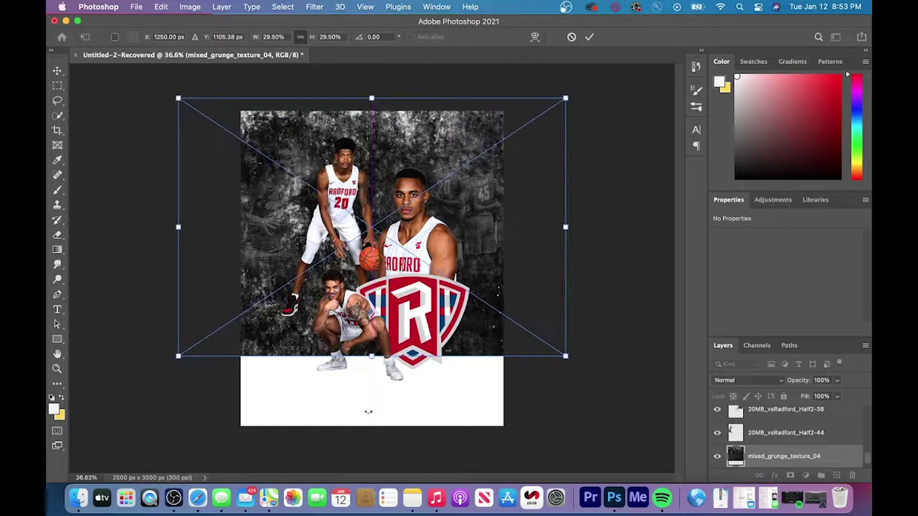
left_click_drag(373, 358, 372, 461)
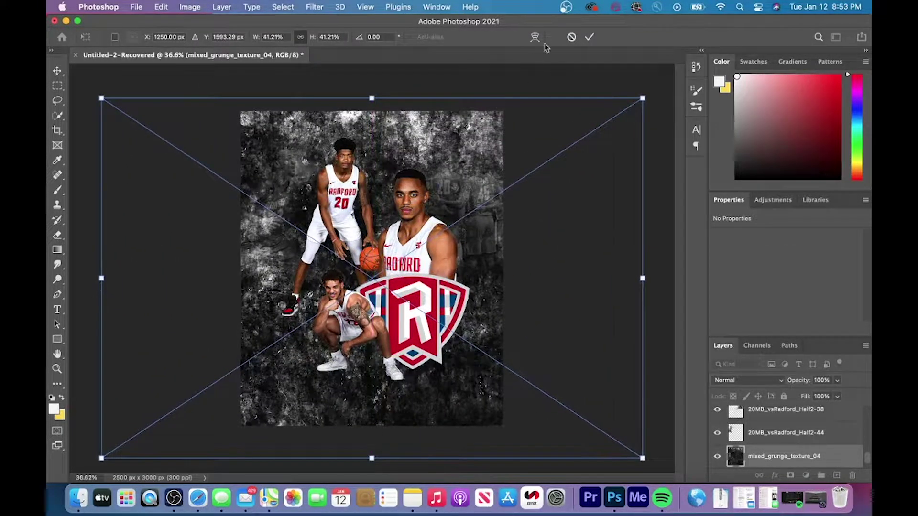
left_click(592, 37)
Step: Invert the colours of the mixed_grunge_texture_04 layer
key("e")
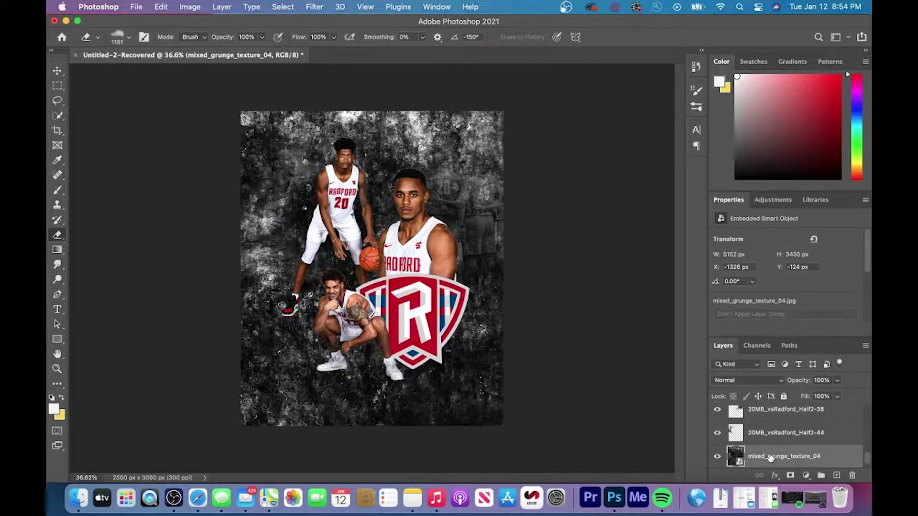
left_click(200, 5)
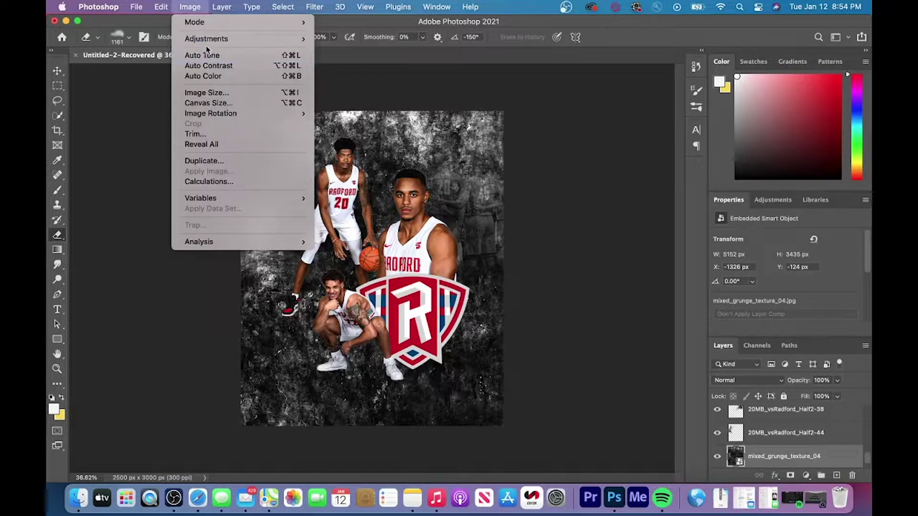
mouse_move(208, 39)
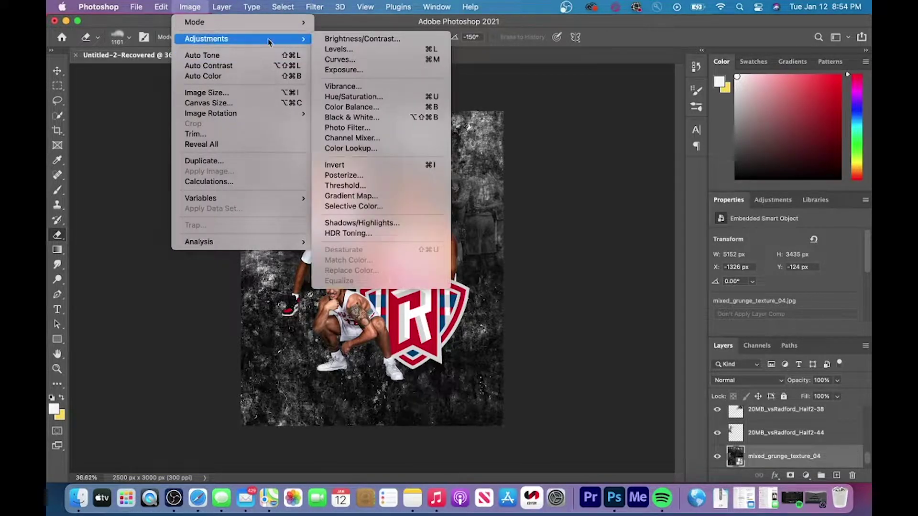
left_click(362, 167)
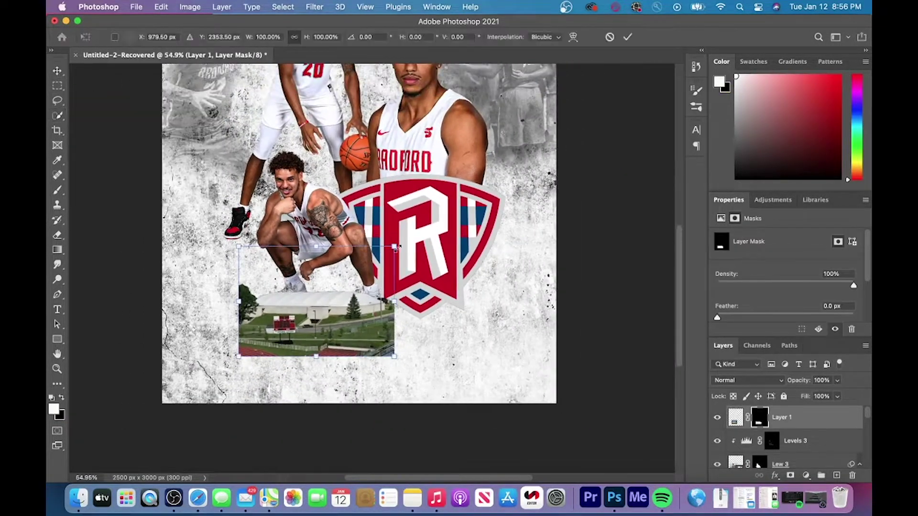
Step: Enlarge the stadium photo to about 1209 px wide and arrange its layer behind the crouching player, directly above the Shield layer
left_click_drag(396, 246, 410, 238)
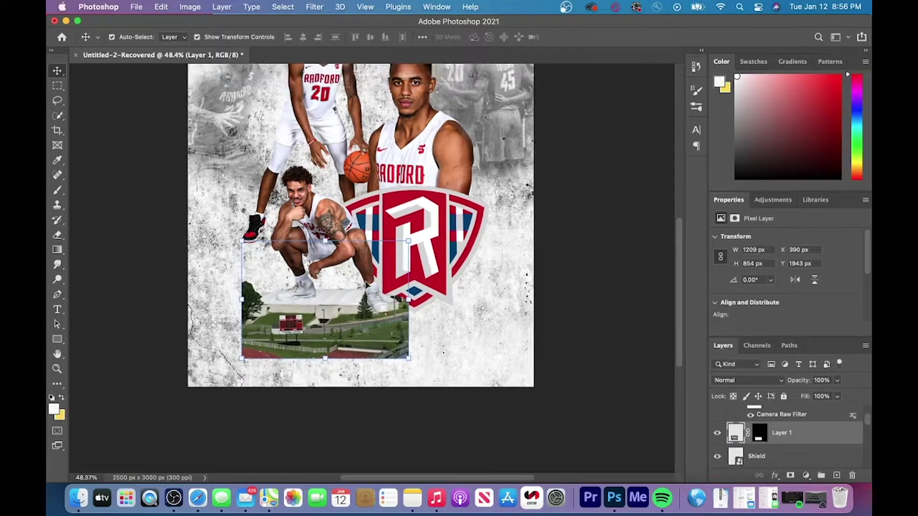
key("super+t")
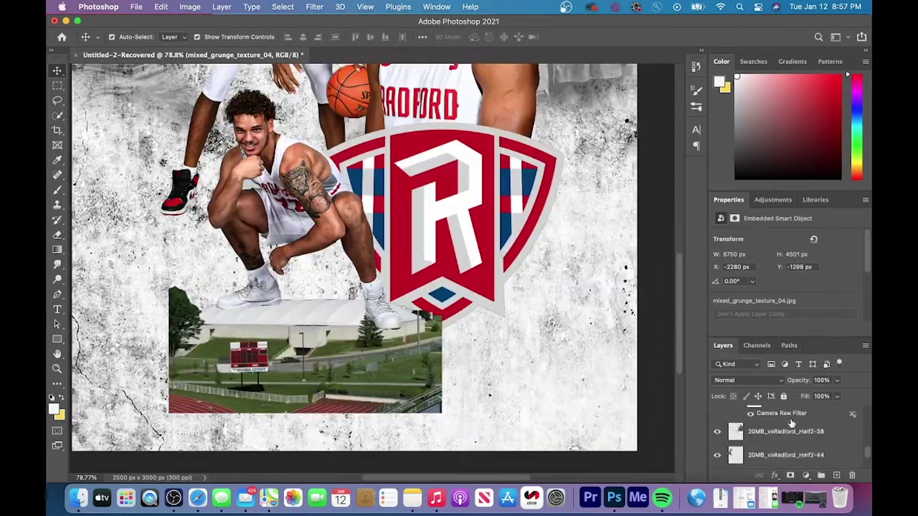
Step: Turn the colour stadium photo on Layer 1 into black and white
scroll(792, 426, "up", 3)
left_click(791, 426)
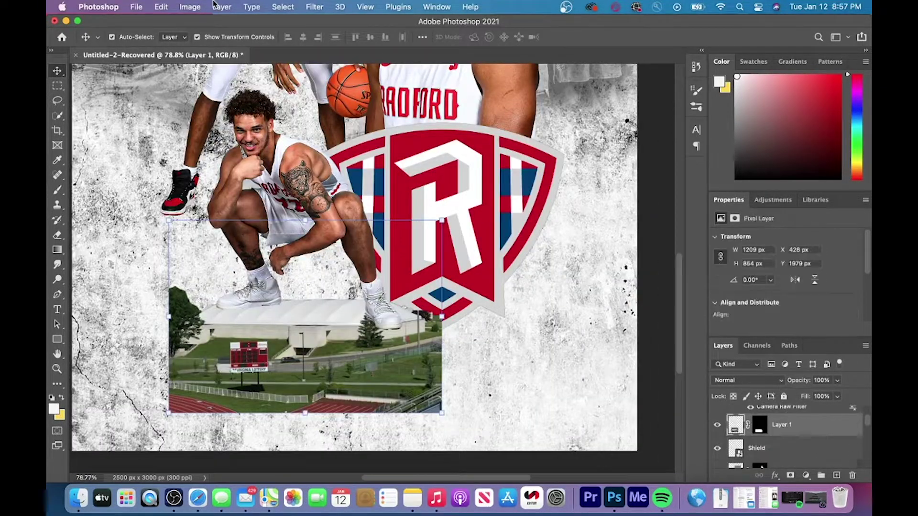
left_click(191, 7)
mouse_move(205, 37)
left_click(364, 108)
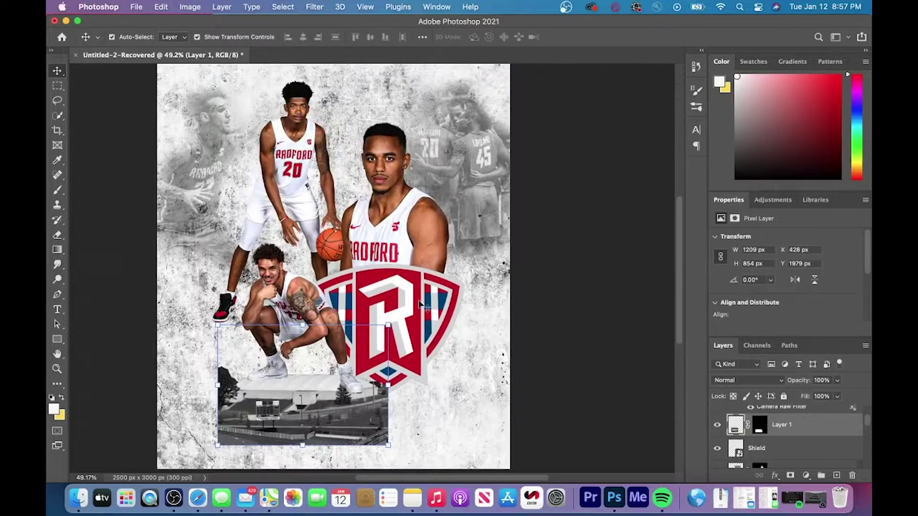
Step: Erase the outer edges of the stadium photo with the 1161 px textured eraser so it fades into the grunge background
scroll(420, 304, "up", 2)
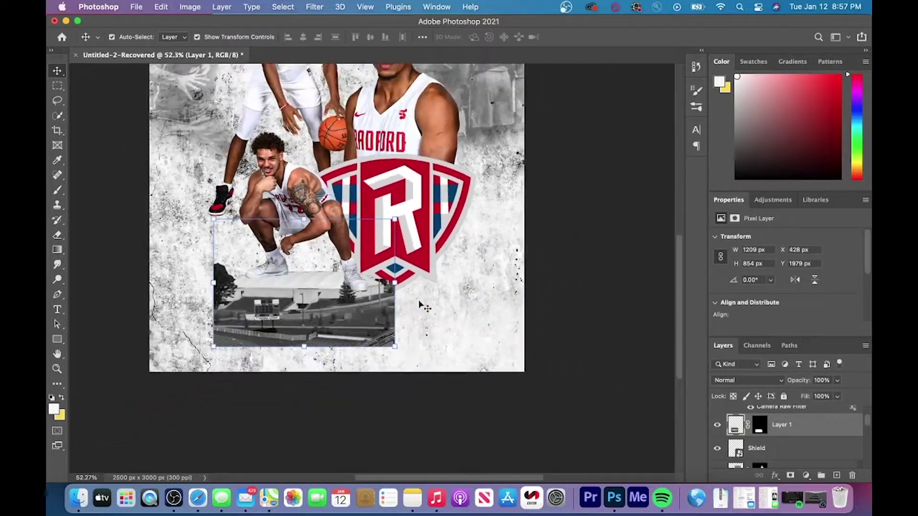
scroll(377, 406, "up", 5)
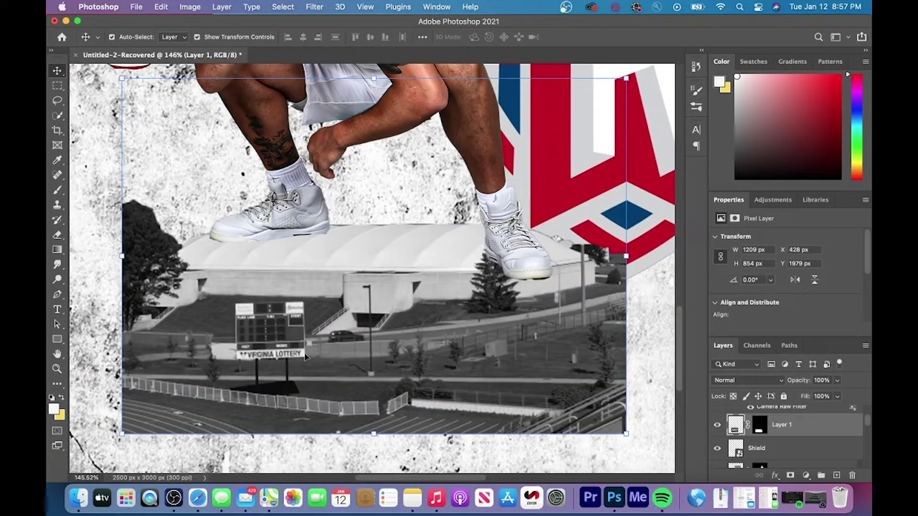
key("e")
scroll(430, 286, "down", 5)
left_click(519, 215)
scroll(507, 184, "up", 3)
left_click(526, 182)
scroll(478, 239, "left", 5)
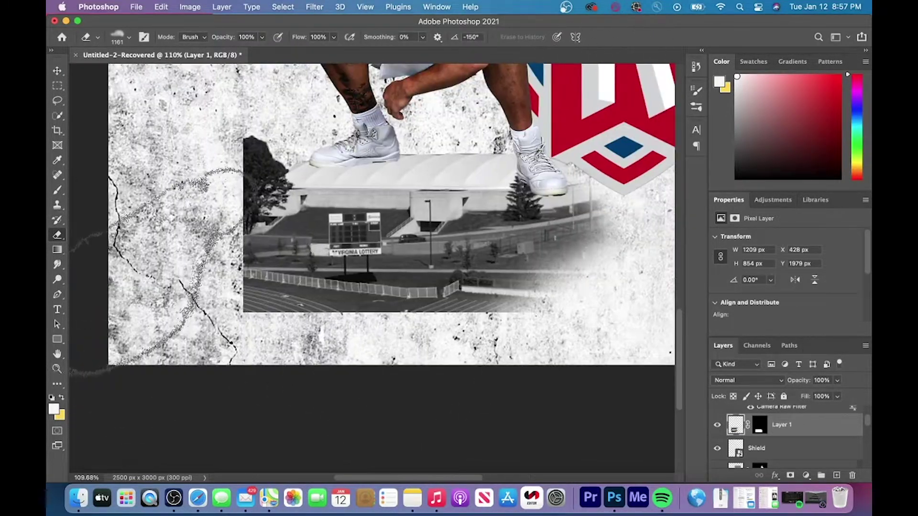
mouse_move(125, 272)
left_mouse_down()
mouse_move(139, 376)
mouse_move(274, 388)
left_mouse_up()
scroll(274, 388, "up", 5)
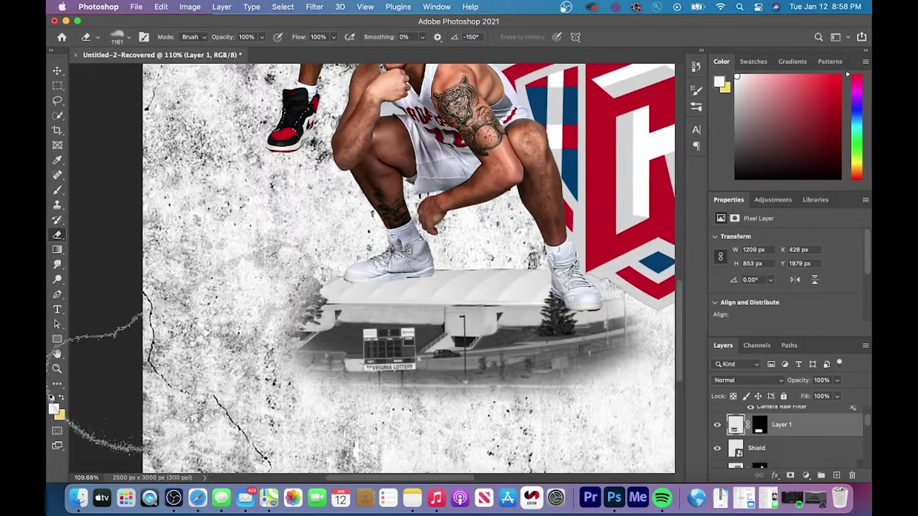
scroll(268, 425, "down", 5)
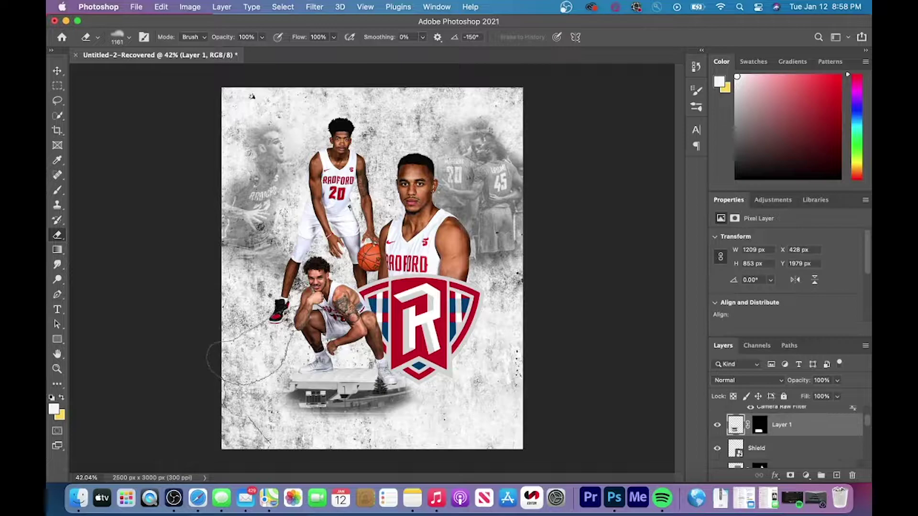
Step: Lower the fill of the mixed_grunge_texture_04 layer to 82%
scroll(760, 437, "down", 15)
left_click(784, 424)
left_click(838, 397)
mouse_move(837, 410)
left_mouse_down()
mouse_move(813, 409)
mouse_move(826, 410)
left_mouse_up()
left_click(497, 273)
left_click(494, 248)
scroll(784, 438, "up", 15)
scroll(166, 199, "up", 4)
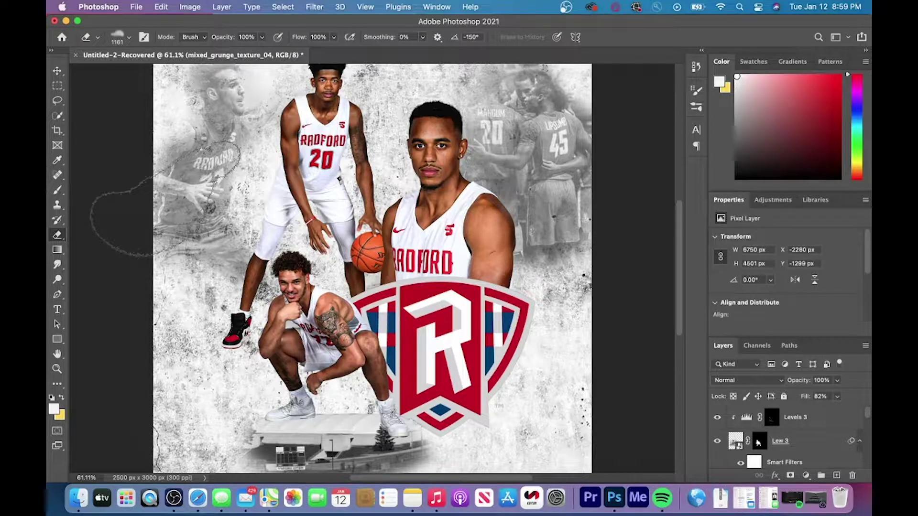
Step: Lighten the faded 20MB_vsRadford_Half2-38 background photo by raising its Lightness in Hue/Saturation
scroll(166, 199, "down", 2)
scroll(794, 423, "down", 8)
key("v")
left_click(488, 134)
left_click(190, 7)
mouse_move(206, 40)
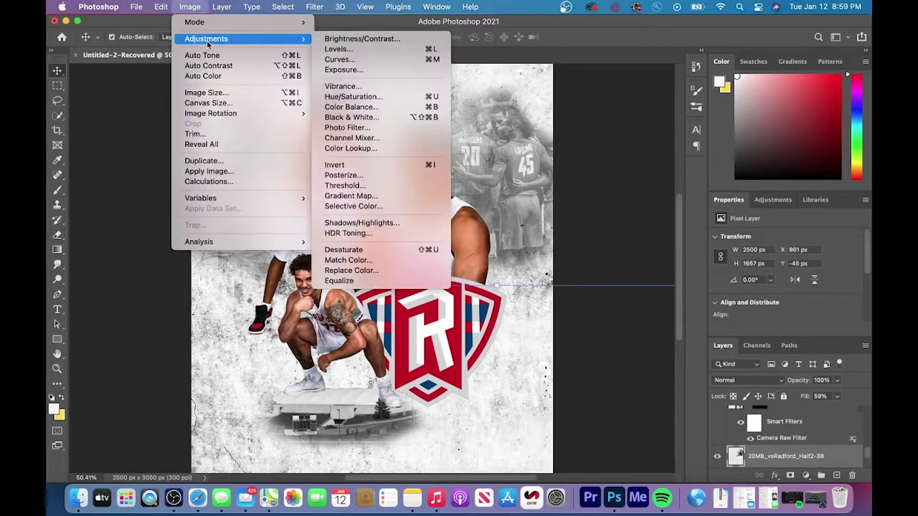
left_click(354, 97)
left_click_drag(430, 309, 452, 309)
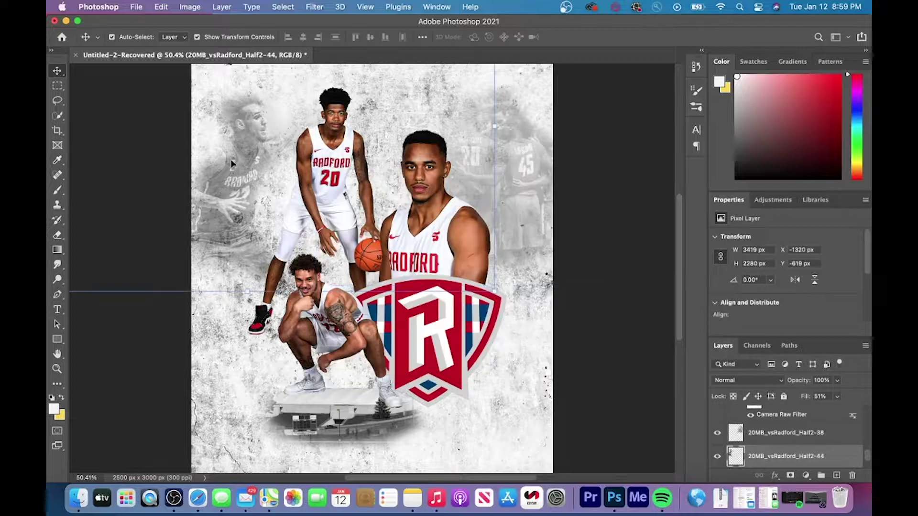
Step: Raise the Lightness of the 20MB_vsRadford_Half2-44 photo to about +46 with Hue/Saturation and lighten the stadium photo the same way
left_click(189, 6)
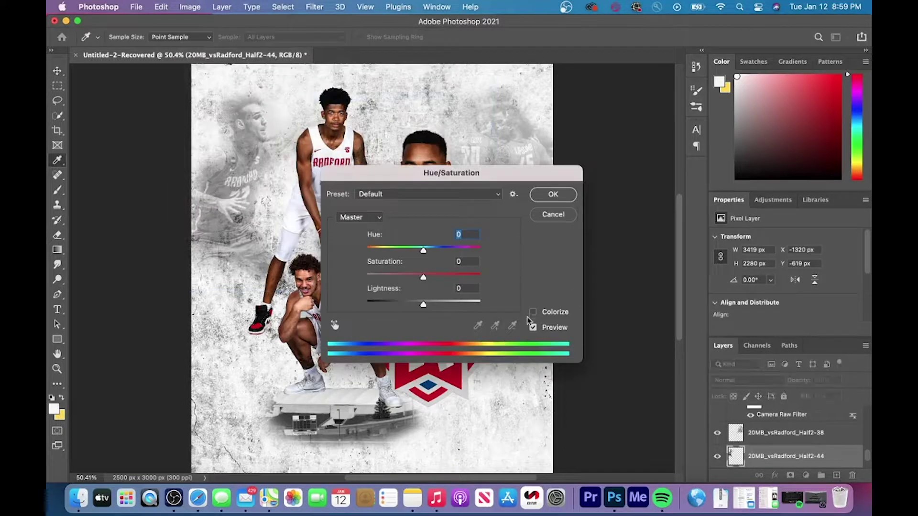
left_click_drag(421, 301, 452, 302)
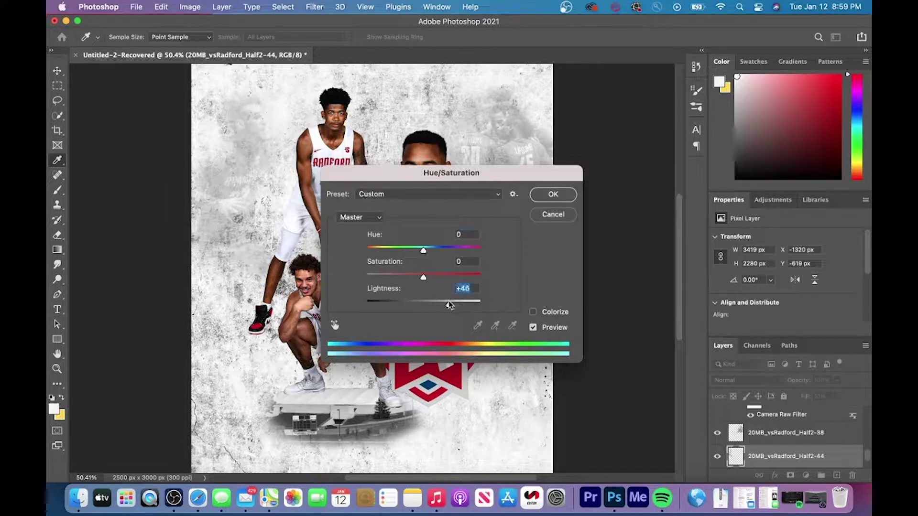
key("Return")
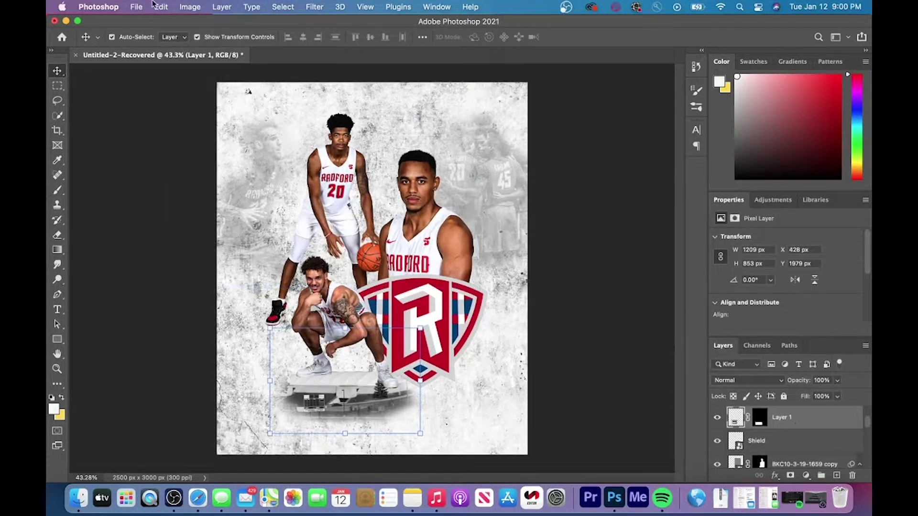
key("super+u")
left_click_drag(420, 302, 441, 301)
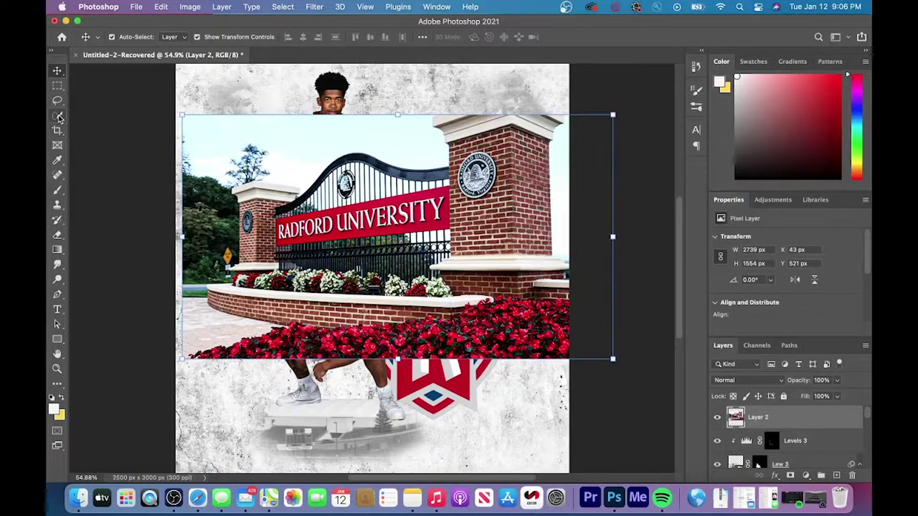
Step: Duplicate the Radford University gate layer, hide the original and set the copy's Blend If white limit for This Layer to 128
key("super+j")
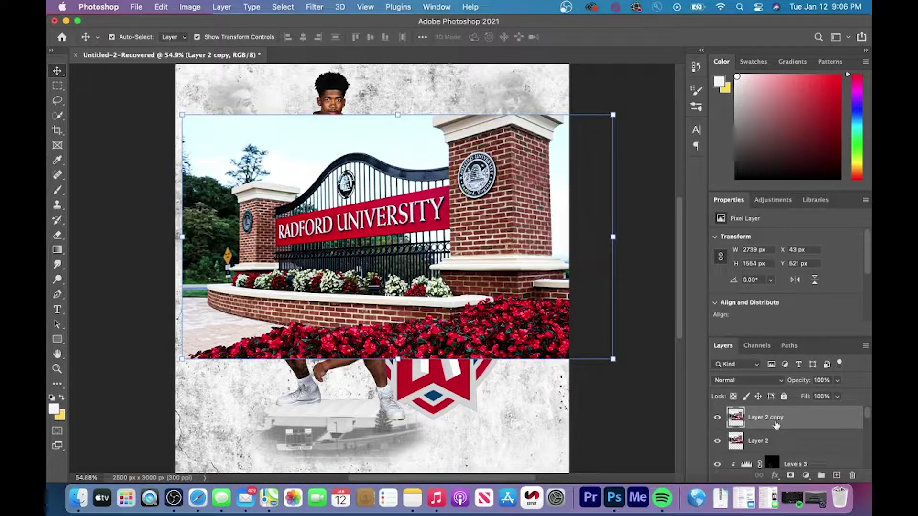
left_click(717, 442)
double_click(796, 423)
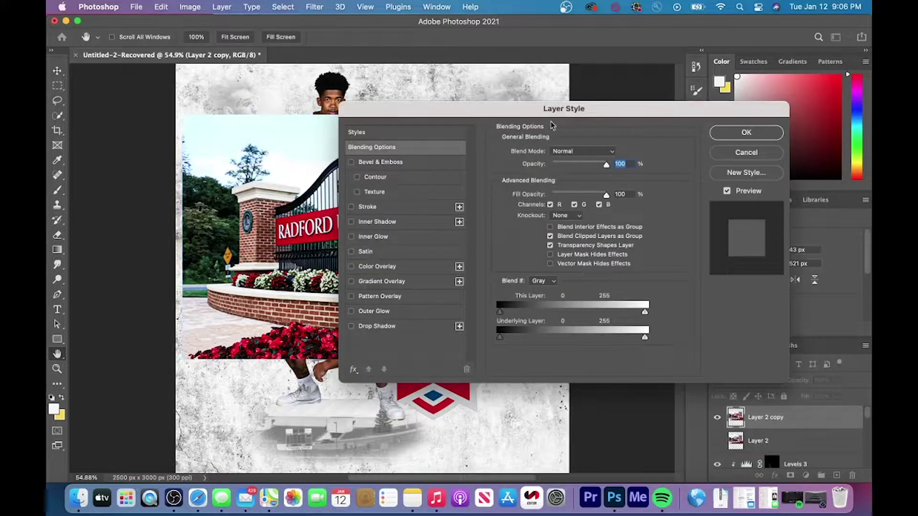
left_click_drag(515, 111, 598, 69)
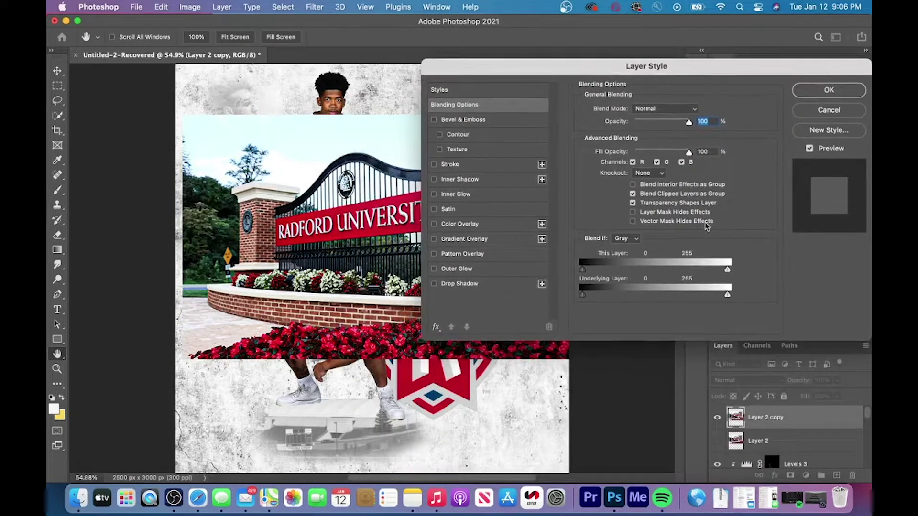
left_click_drag(727, 269, 655, 257)
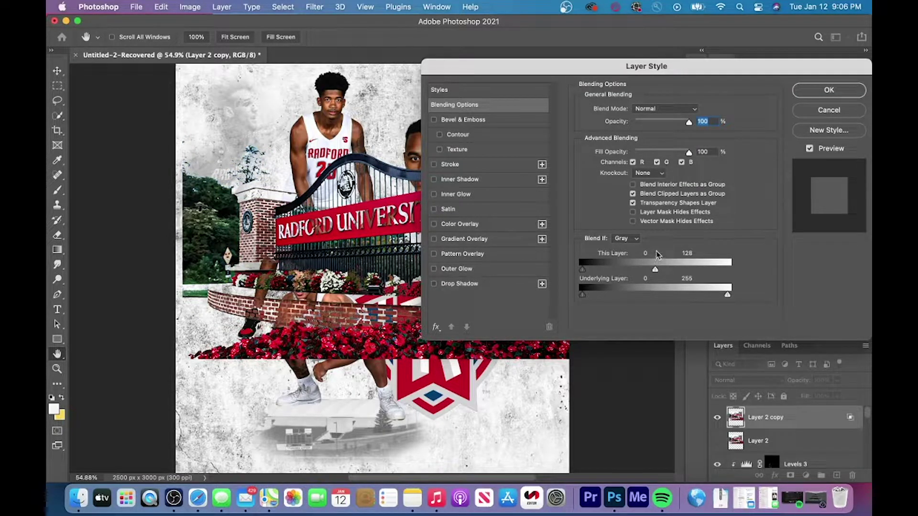
left_click(836, 92)
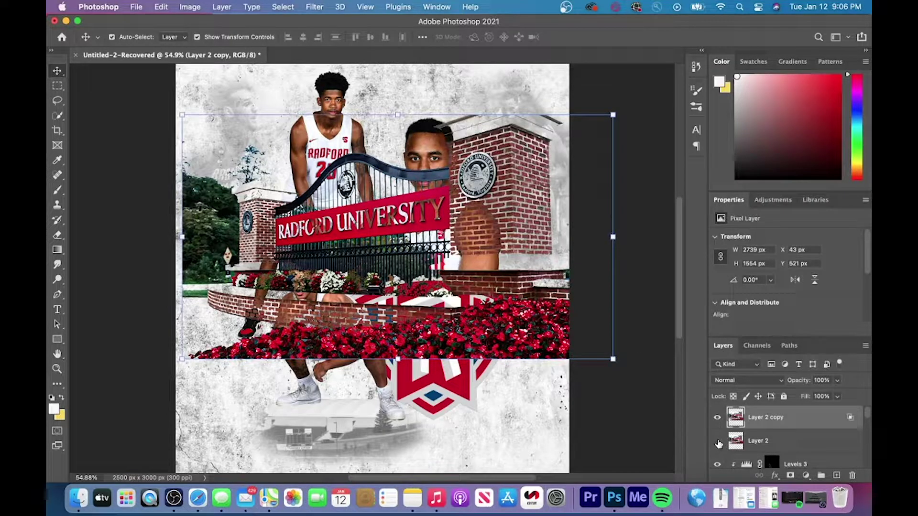
Step: Show the original gate photo on Layer 2 and erase the sky above the arch and behind the upper bars with the 140 px eraser
left_click(717, 441)
left_click(765, 440)
scroll(267, 170, "up", 6)
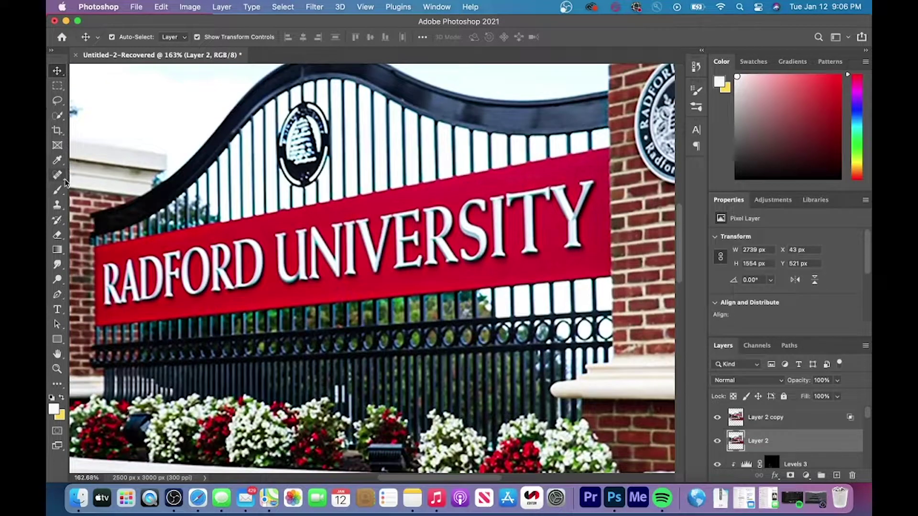
left_click(65, 234)
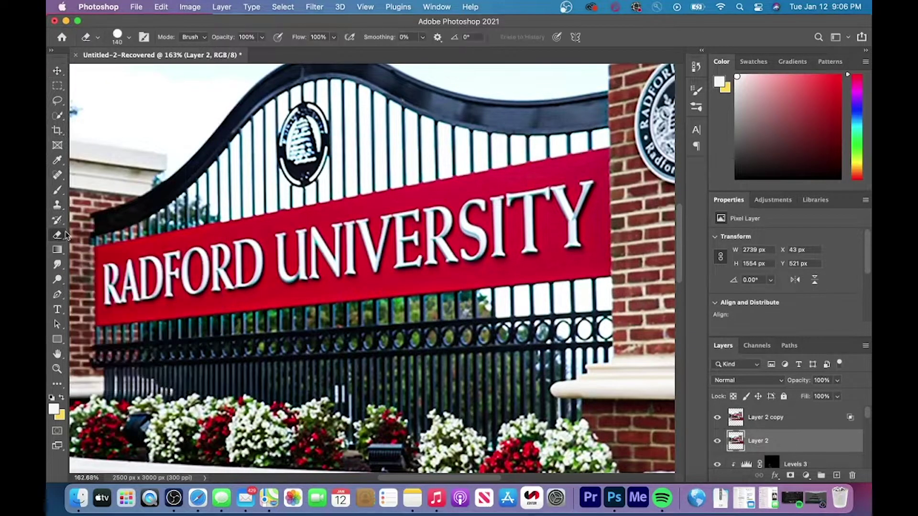
mouse_move(249, 174)
left_mouse_down()
mouse_move(346, 114)
mouse_move(507, 126)
left_mouse_up()
mouse_move(506, 125)
left_mouse_down()
mouse_move(363, 193)
mouse_move(380, 153)
mouse_move(464, 182)
left_mouse_up()
scroll(363, 192, "down", 4)
mouse_move(107, 203)
left_mouse_down()
mouse_move(306, 172)
mouse_move(450, 205)
mouse_move(378, 265)
left_mouse_up()
scroll(301, 275, "up", 5)
left_click_drag(336, 293, 314, 301)
scroll(315, 306, "down", 3)
Step: Erase the remaining background behind the gate's lower bars, using a 63 px eraser for the finer areas
scroll(302, 325, "down", 3)
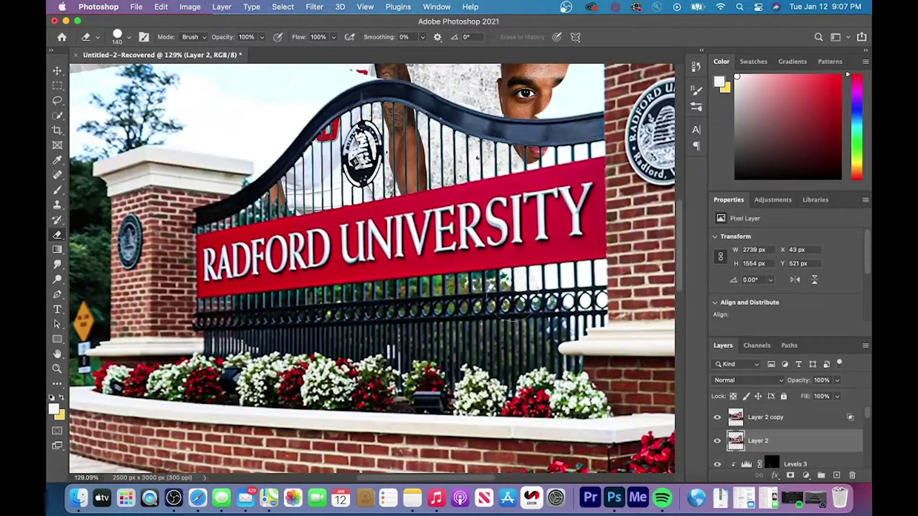
mouse_move(555, 289)
left_mouse_down()
mouse_move(535, 277)
mouse_move(468, 348)
left_mouse_up()
left_click_drag(495, 225, 479, 225)
left_click_drag(479, 224, 498, 226)
scroll(482, 180, "down", 3)
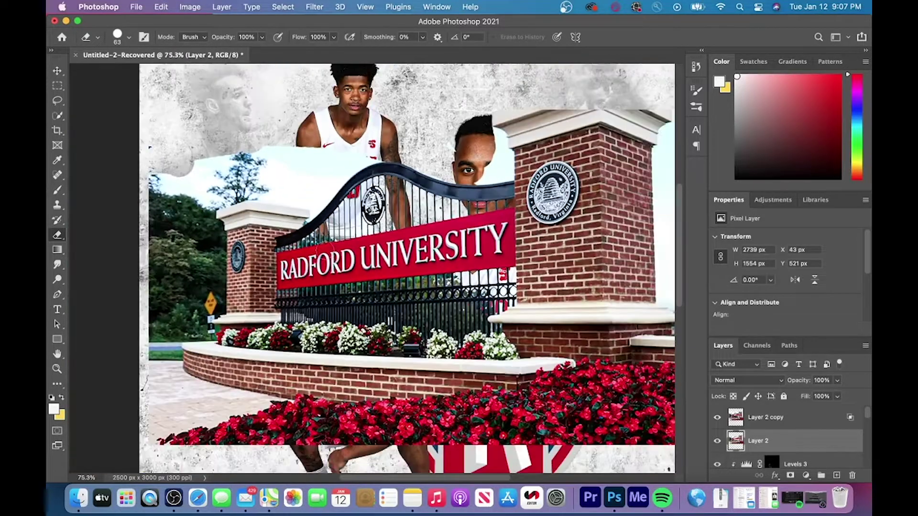
scroll(526, 96, "up", 6)
mouse_move(388, 235)
left_mouse_down()
mouse_move(402, 247)
mouse_move(421, 349)
mouse_move(343, 363)
left_mouse_up()
scroll(526, 301, "up", 3)
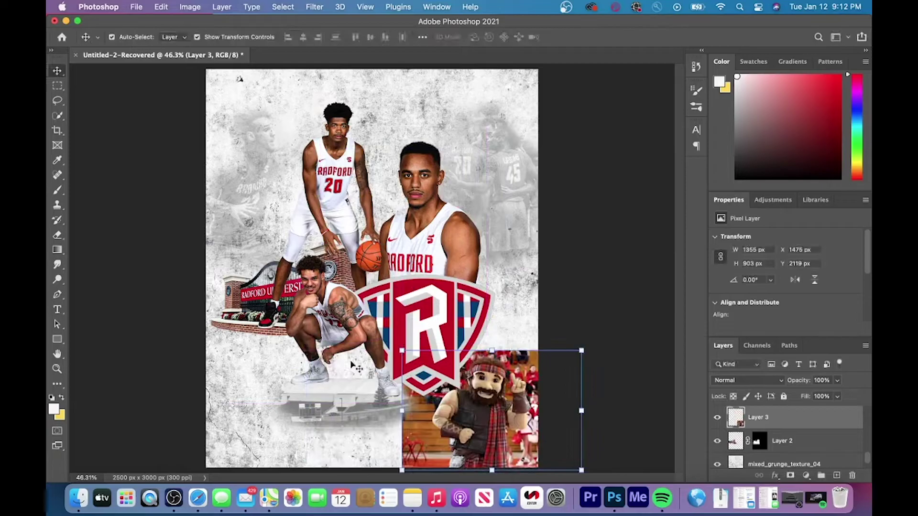
Step: Scale the mascot photo on Layer 3 down slightly from its upper-right corner
scroll(450, 368, "up", 4)
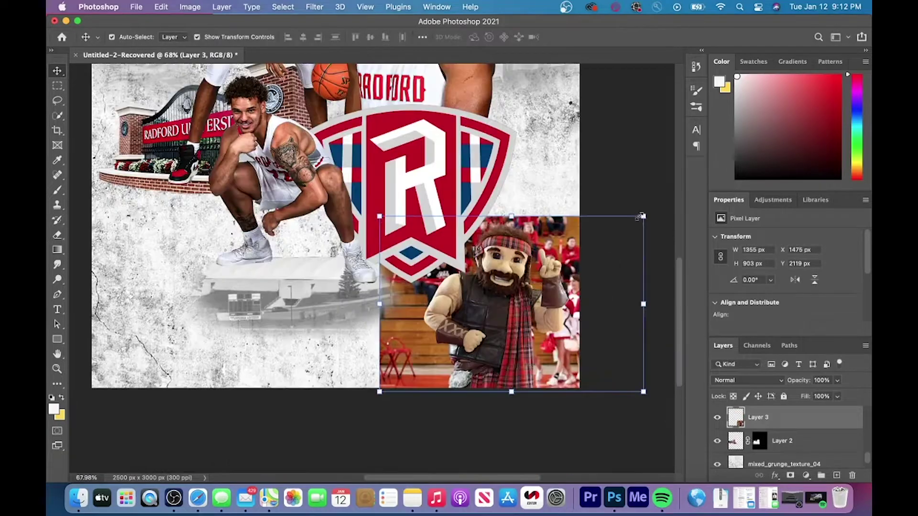
mouse_move(643, 217)
left_mouse_down()
mouse_move(675, 185)
mouse_move(613, 220)
left_mouse_up()
scroll(478, 306, "down", 1)
key("Return")
Step: Select the mascot with Select Subject and refine the selection along its plaid sash
key("w")
left_click(388, 37)
left_click_drag(510, 335, 510, 376)
Step: Refine the mascot selection around its hair and raised hand with a 17 px selection brush and mask Layer 3 with it
scroll(483, 268, "up", 8)
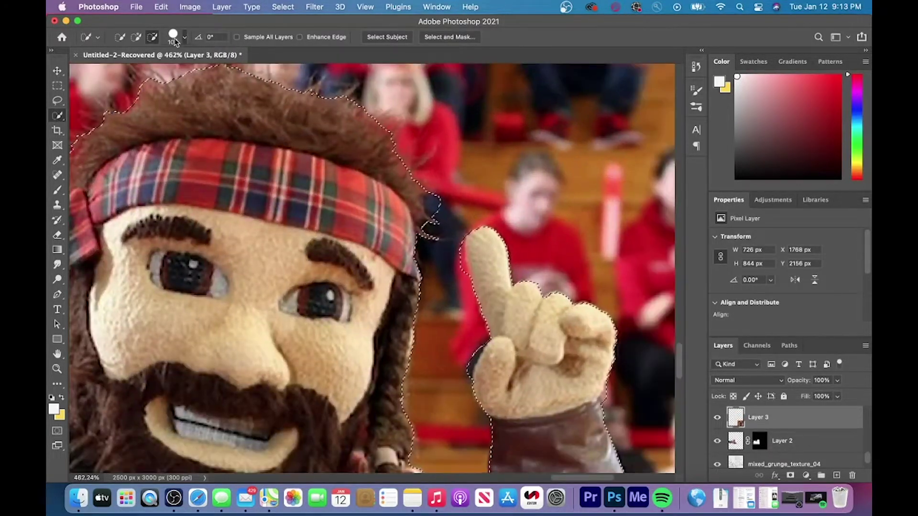
left_click(176, 42)
mouse_move(436, 206)
left_mouse_down()
mouse_move(427, 235)
mouse_move(467, 273)
left_mouse_up()
left_click_drag(471, 356, 471, 375)
left_click(135, 37)
left_click_drag(404, 344, 404, 383)
left_click_drag(404, 215, 399, 188)
scroll(399, 188, "down", 4)
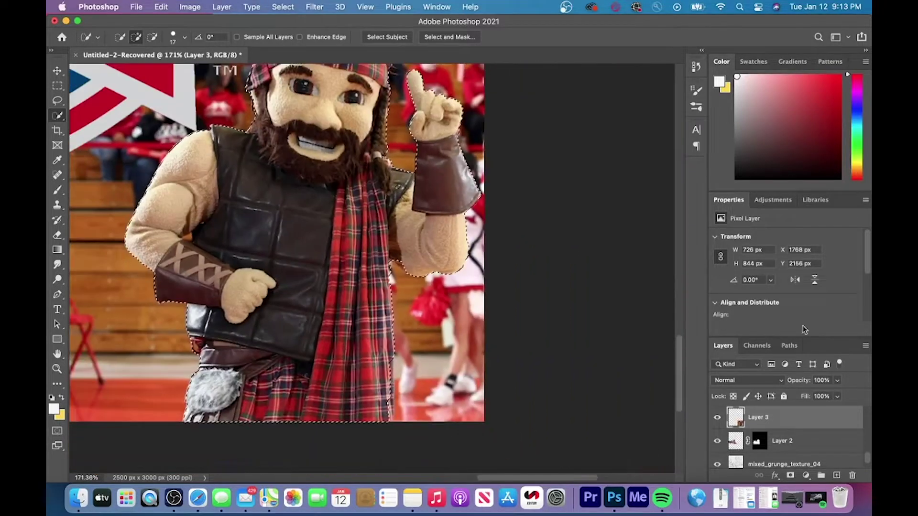
left_click(791, 476)
Step: Scale the masked mascot to 114.67% and place it behind and between the two upper players
scroll(407, 239, "down", 6)
key("super+t")
left_click_drag(403, 333, 383, 320)
left_click_drag(460, 405, 371, 234)
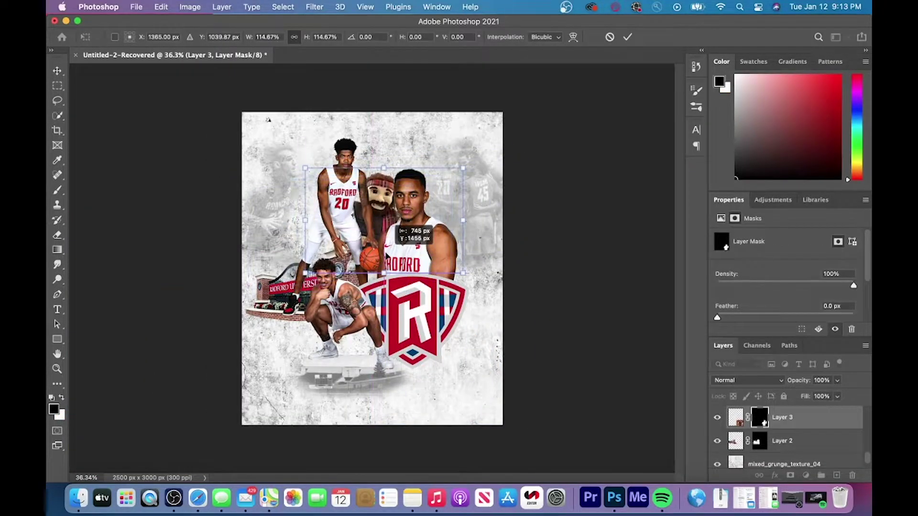
key("Return")
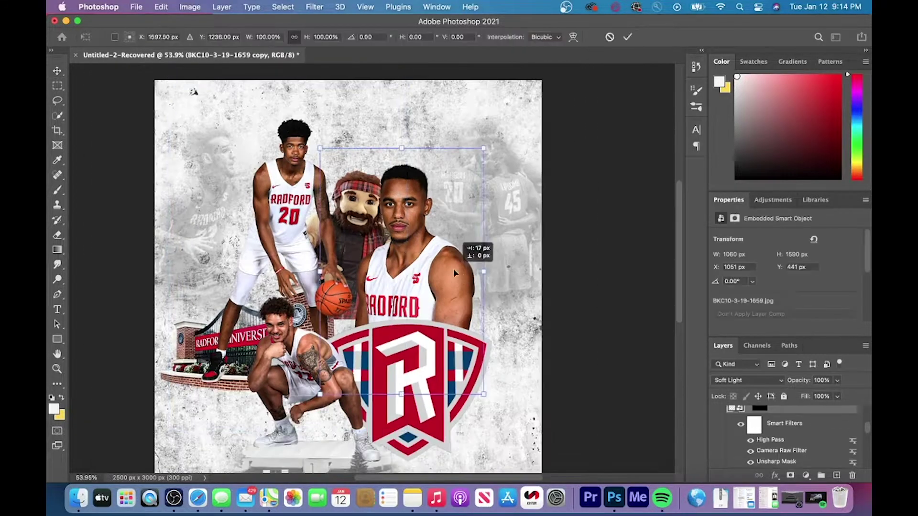
Step: Select all layers of the large player above the shield together and shift them slightly to the right
left_click_drag(454, 274, 455, 273)
key("super+z")
scroll(783, 416, "up", 3)
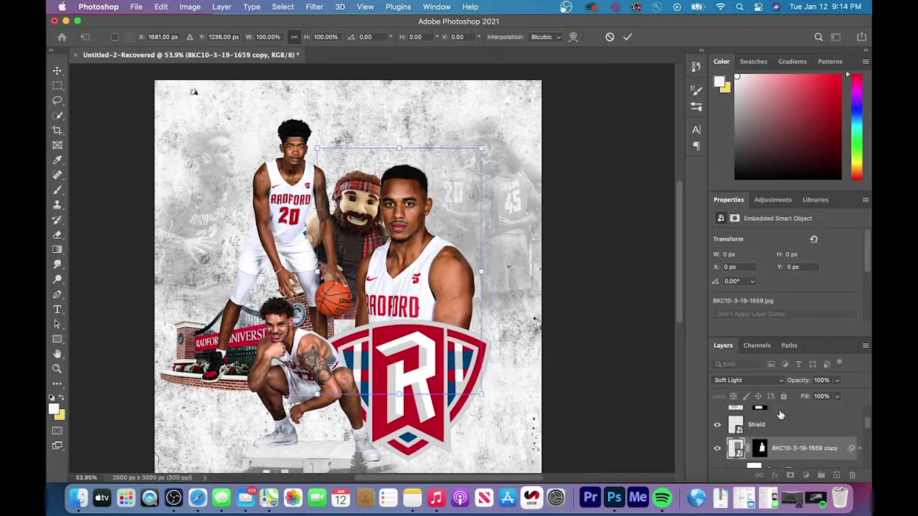
scroll(813, 447, "down", 5)
left_click(800, 456, "shift")
scroll(800, 454, "up", 5)
key("super+t")
left_click_drag(413, 189, 428, 190)
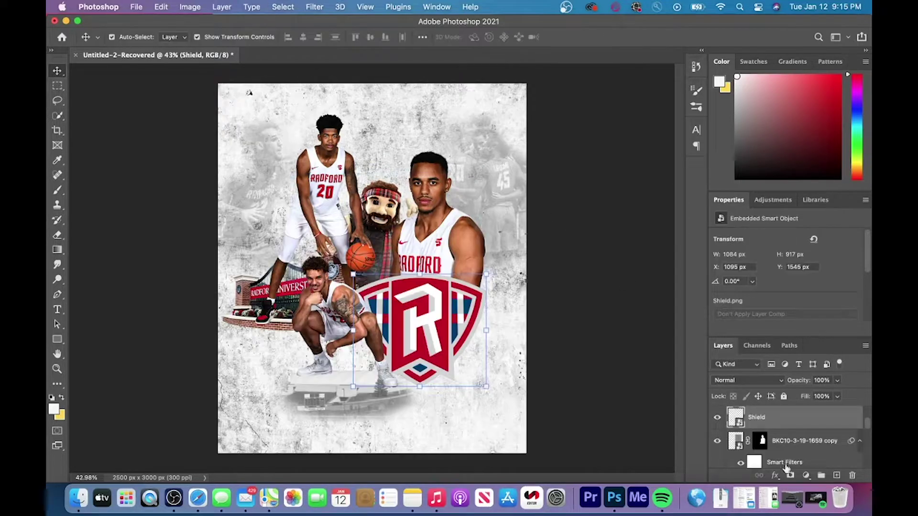
Step: Apply a Bevel & Emboss inner bevel to the Shield layer with depth 157% and size 250 px
left_click(775, 475)
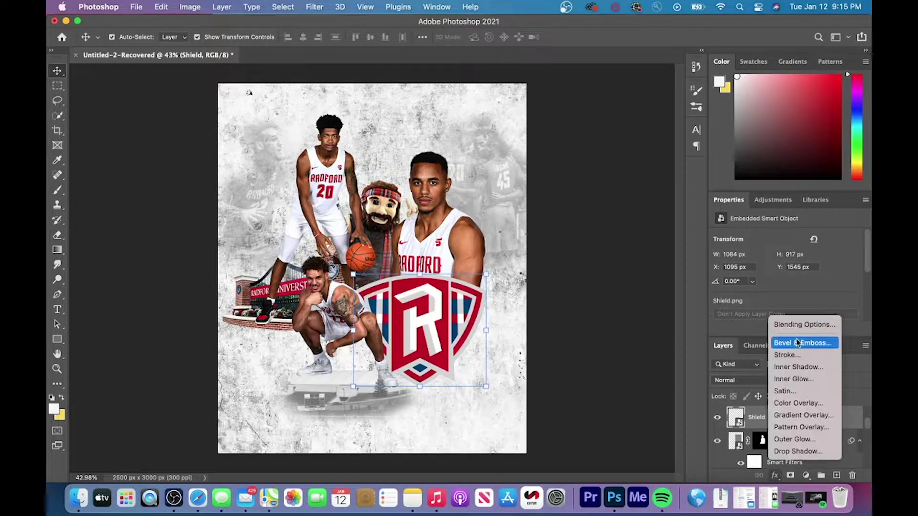
left_click(809, 343)
left_click_drag(531, 97, 588, 68)
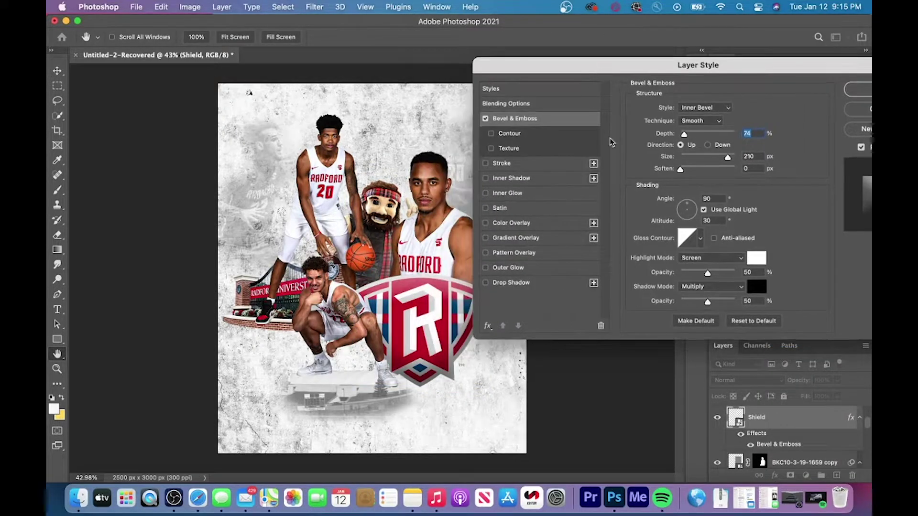
left_click_drag(728, 159, 758, 161)
left_click_drag(684, 134, 690, 129)
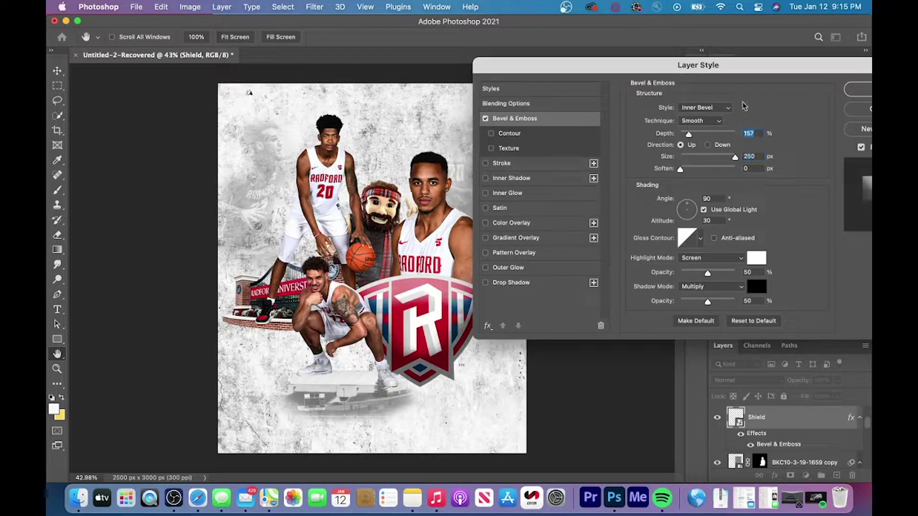
left_click_drag(698, 65, 663, 54)
left_click(842, 76)
left_click(647, 198)
key("super+0")
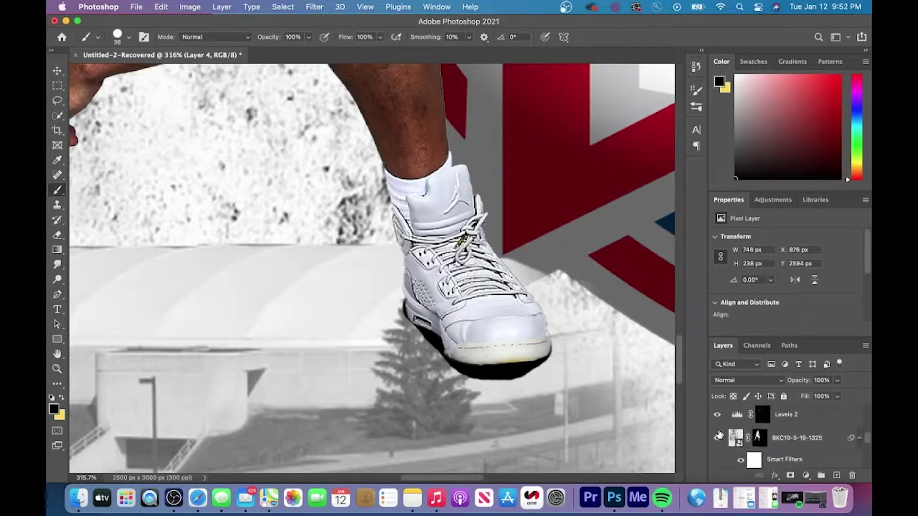
Step: Soften the black shadows under the crouching player's shoes on Layer 6 with a Gaussian Blur of about 13 px radius
left_click_drag(502, 368, 524, 362)
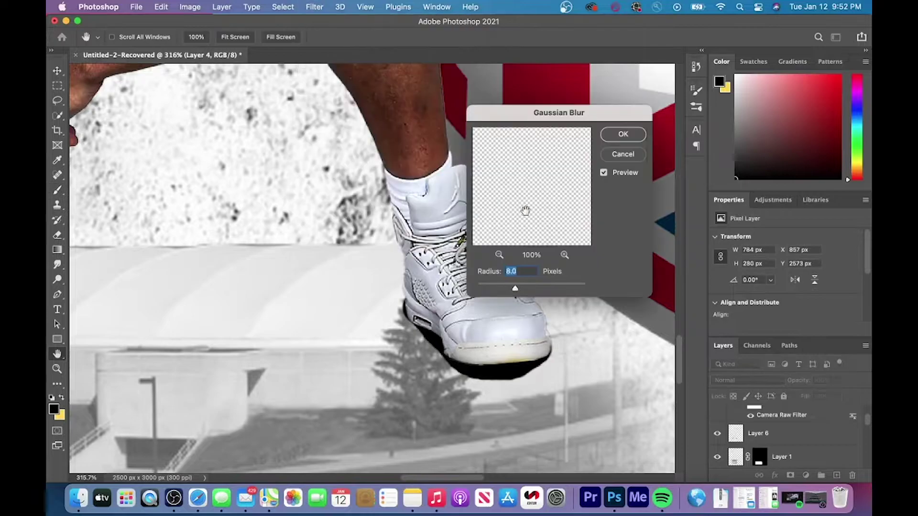
key("Return")
left_click(774, 438)
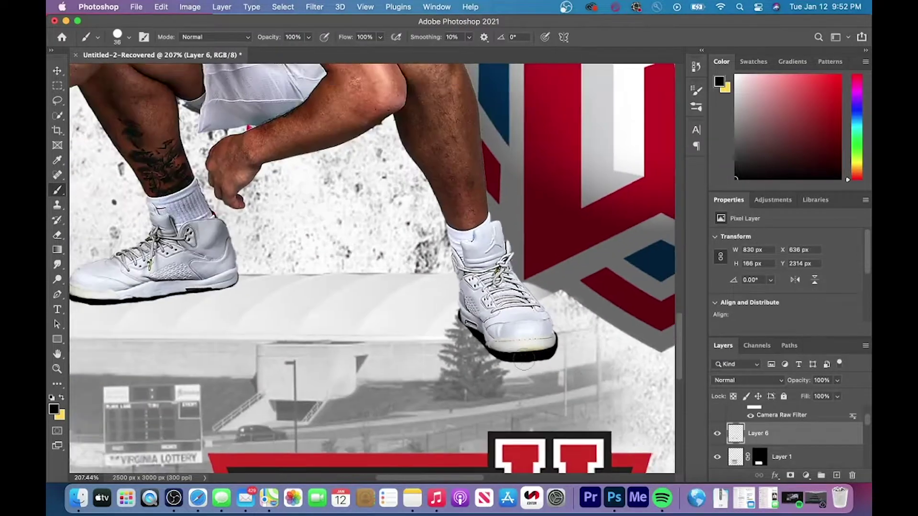
left_click(314, 7)
mouse_move(330, 152)
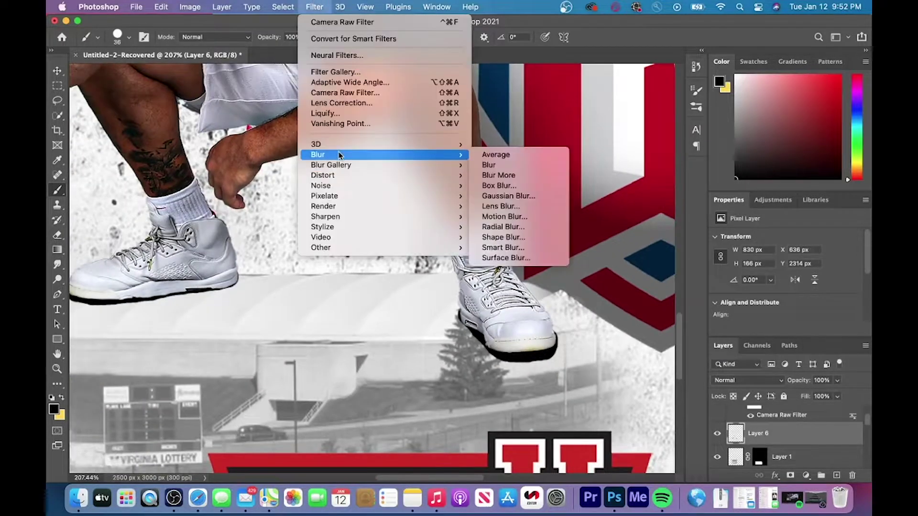
left_click(502, 198)
left_click_drag(519, 287, 525, 286)
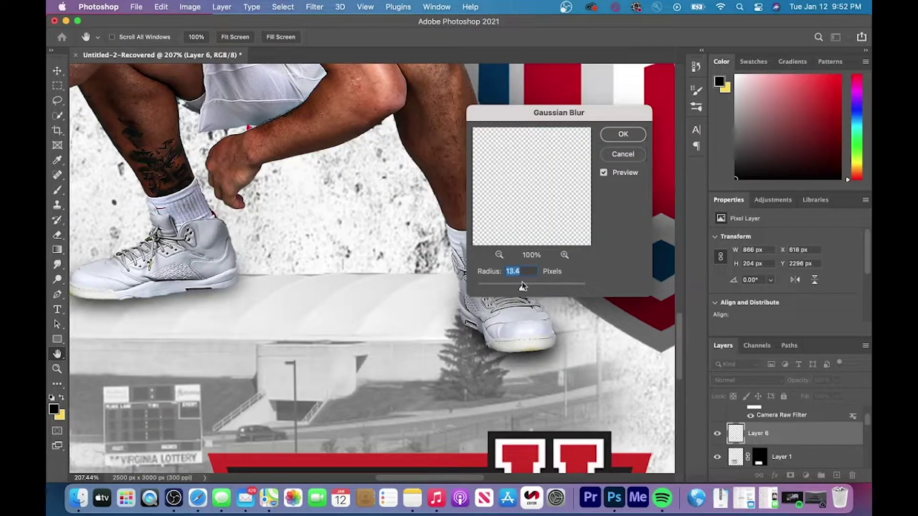
key("Return")
Step: Create a new layer and paint a single hard black dot about 90 px wide between the crouching player's shoes
key("b")
left_click(837, 476)
left_click(128, 37)
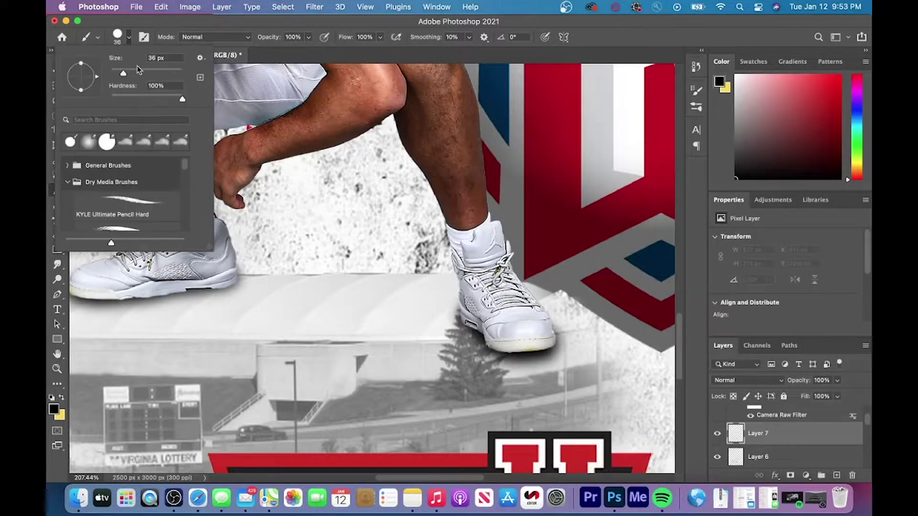
left_click(138, 71)
left_click(328, 288)
Step: Transform the black dot into a wide, flat ellipse about 473 px by 56 px spanning the gap between the shoes
key("super+t")
right_click(330, 292)
left_click(348, 290)
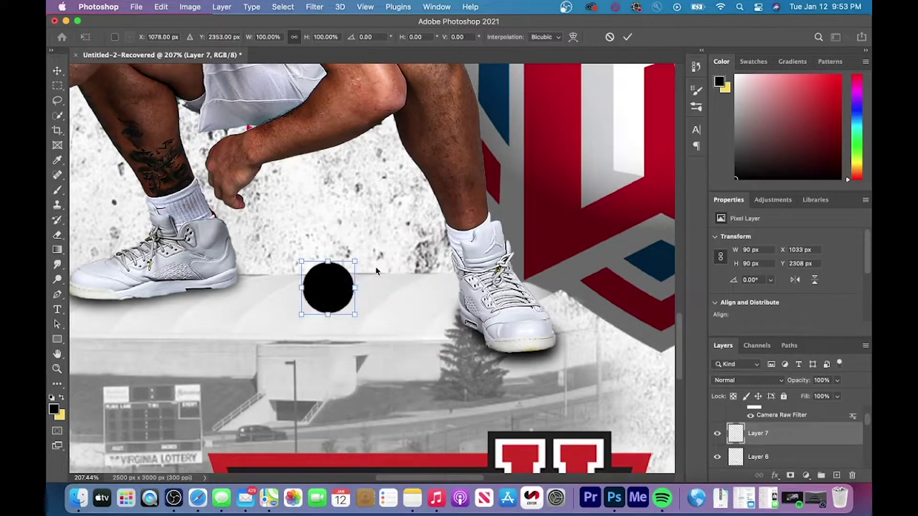
left_click_drag(355, 261, 473, 259)
left_click_drag(301, 315, 131, 277)
left_click_drag(302, 262, 235, 256)
left_click_drag(294, 269, 334, 286)
left_click_drag(390, 330, 455, 325)
left_click_drag(356, 304, 362, 294)
key("Return")
key("v")
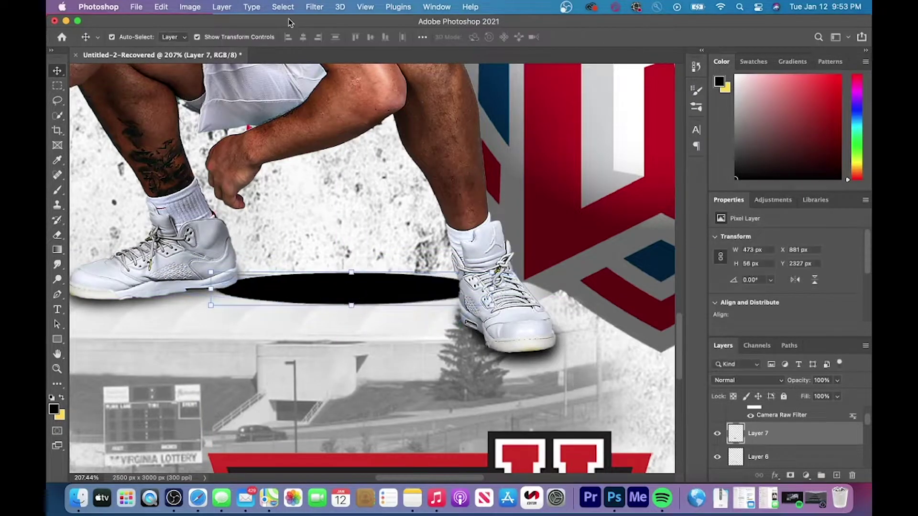
Step: Apply a Gaussian Blur to the black ellipse on Layer 7 and lower its opacity to 79%
left_click(314, 6)
mouse_move(335, 155)
left_click(498, 196)
mouse_move(518, 285)
left_mouse_down()
mouse_move(552, 287)
mouse_move(528, 288)
left_mouse_up()
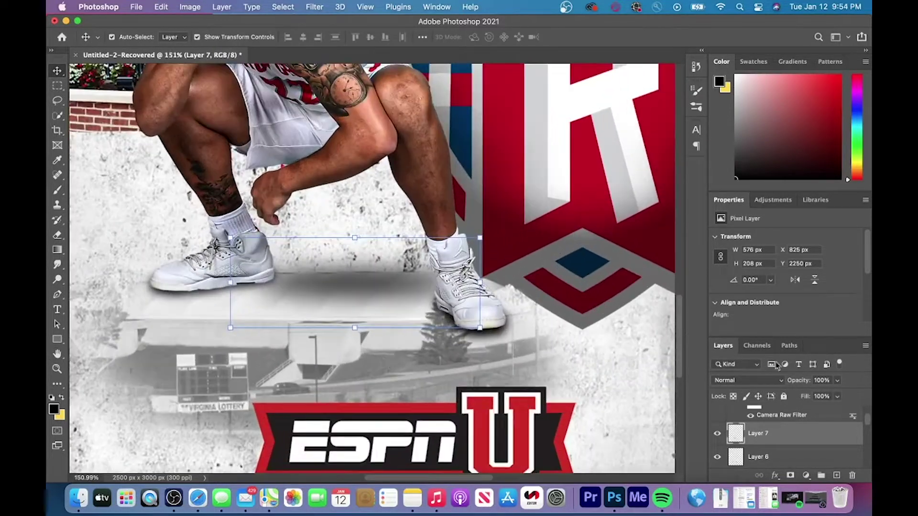
left_click(837, 380)
left_click_drag(840, 396, 827, 397)
scroll(481, 312, "down", 10)
left_click(480, 375)
scroll(373, 371, "up", 10)
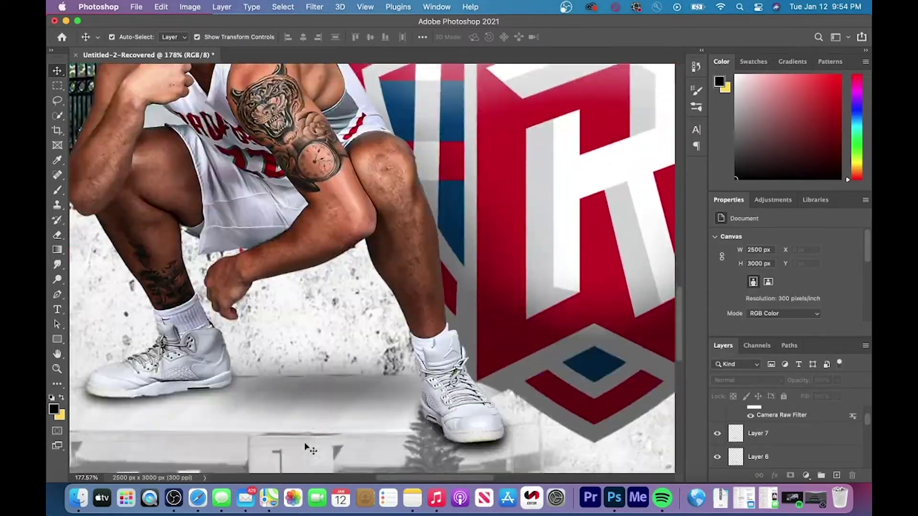
Step: Scale the blurred ellipse shadow to 114.61% and set the shoe shadow on Layer 6 to 74% opacity
left_click(306, 447)
key("super+t")
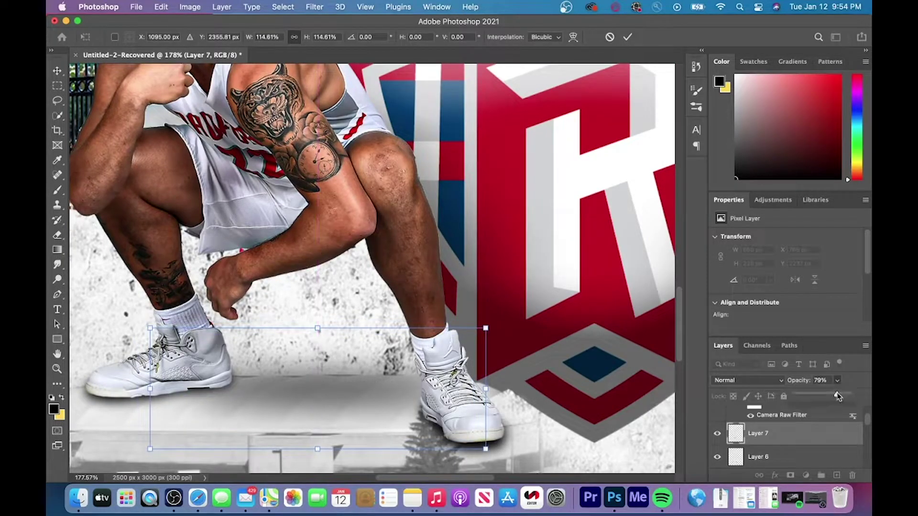
left_click_drag(824, 396, 828, 397)
scroll(609, 385, "down", 10)
left_click(633, 349)
left_click(633, 350)
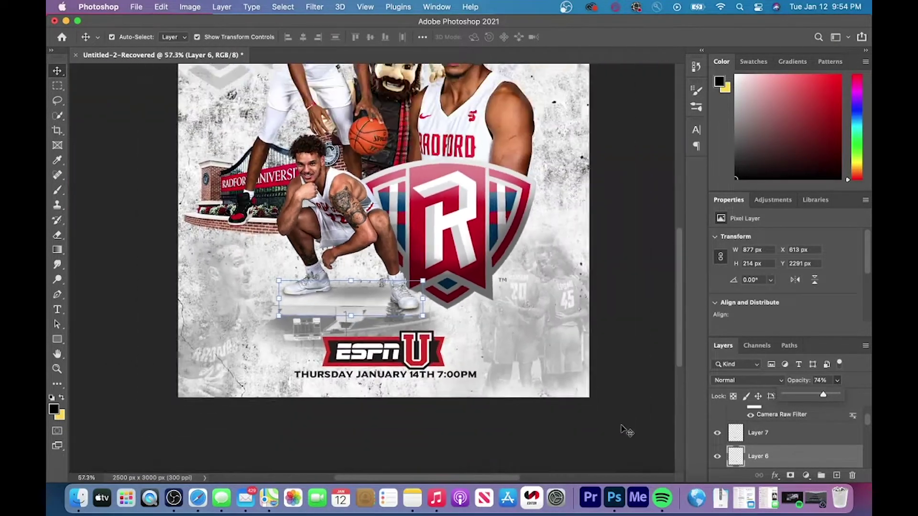
left_click(621, 429)
scroll(615, 373, "down", 3)
scroll(615, 373, "up", 2)
scroll(615, 373, "down", 3)
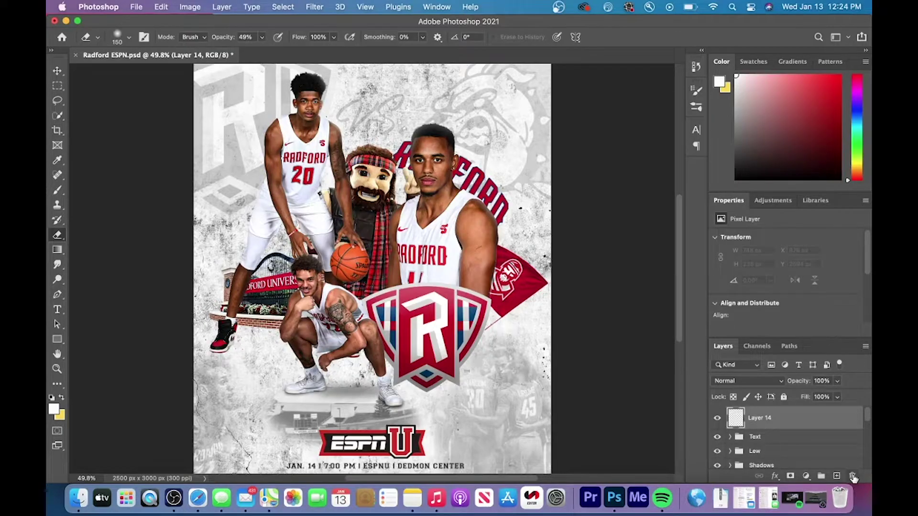
Step: Remove the empty Layer 14 and add a Vibrance adjustment layer above all groups with vibrance +45
left_click(765, 413)
left_click(806, 477)
left_click(813, 314)
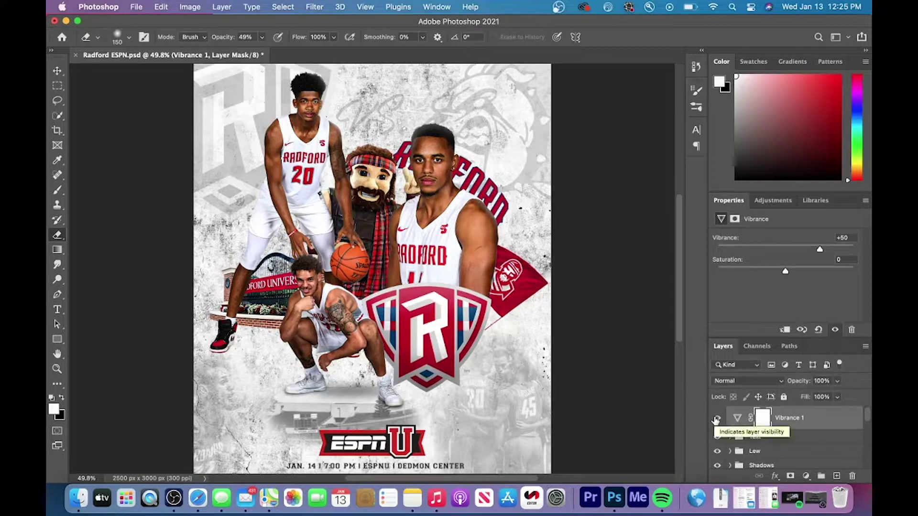
scroll(484, 423, "down", 5)
scroll(484, 423, "up", 5)
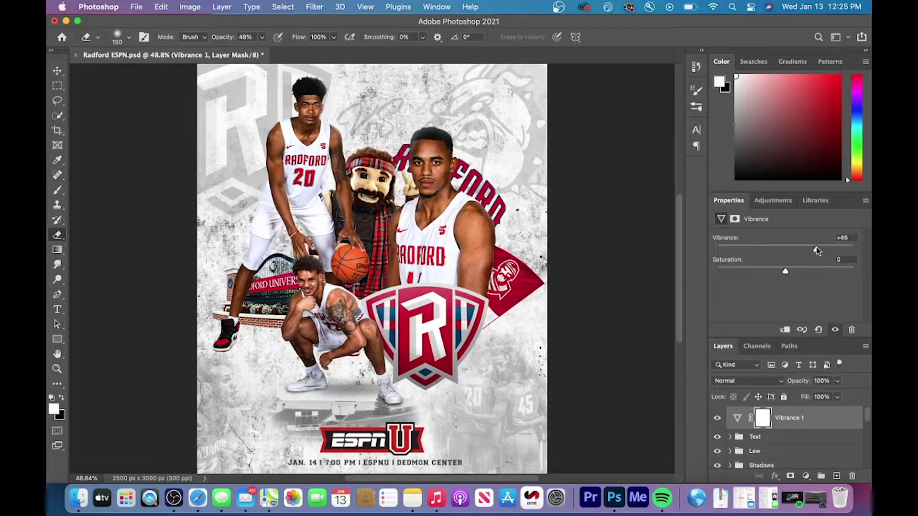
Step: Add a Color Lookup adjustment layer with the 3Strip.look 3DLUT and set its opacity to 47%
left_click(806, 476)
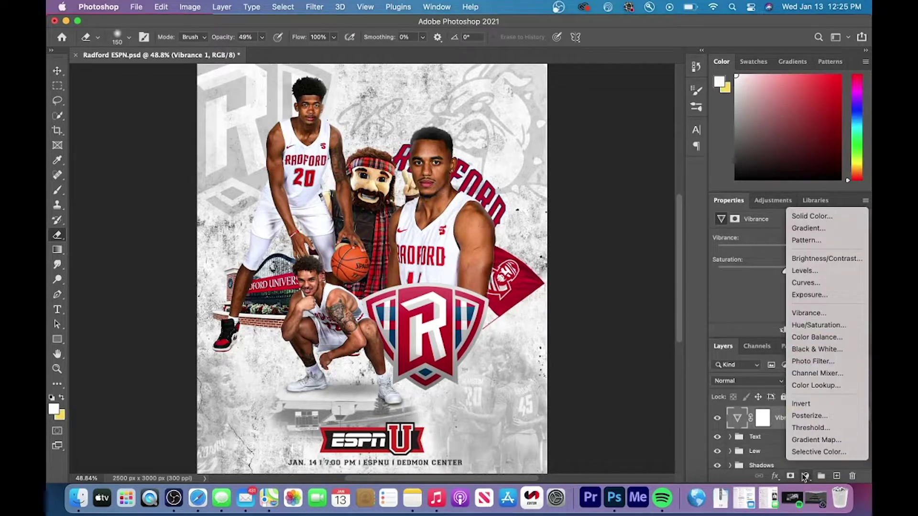
left_click(822, 386)
left_click(813, 238)
left_click(746, 271)
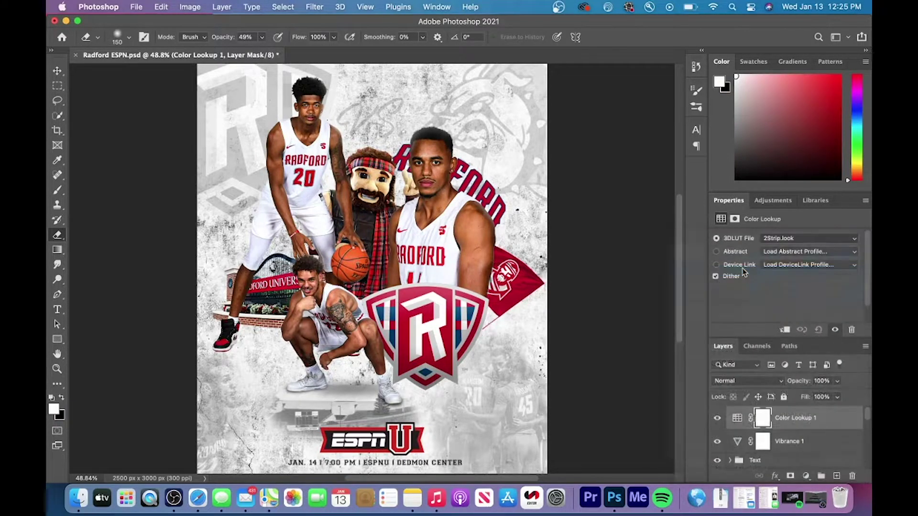
left_click(796, 238)
left_click(771, 252)
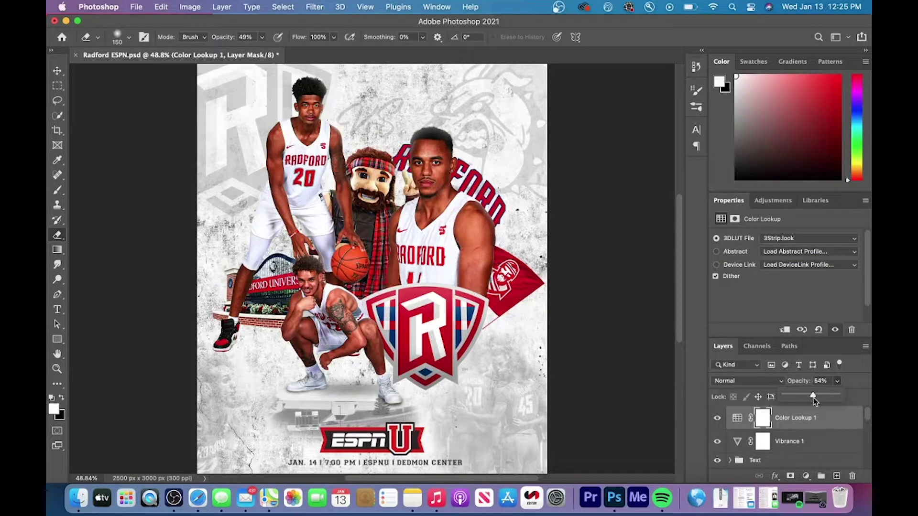
left_click_drag(813, 399, 809, 398)
scroll(512, 373, "down", 2)
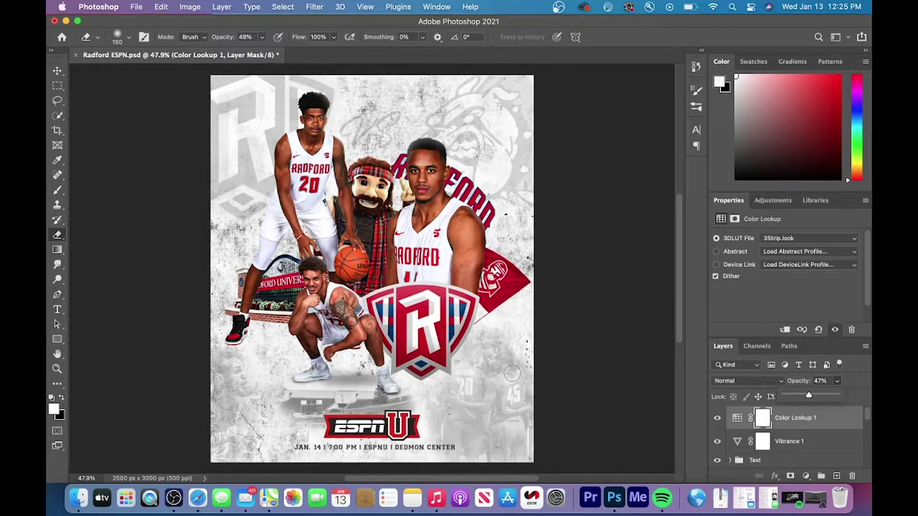
left_click(719, 419)
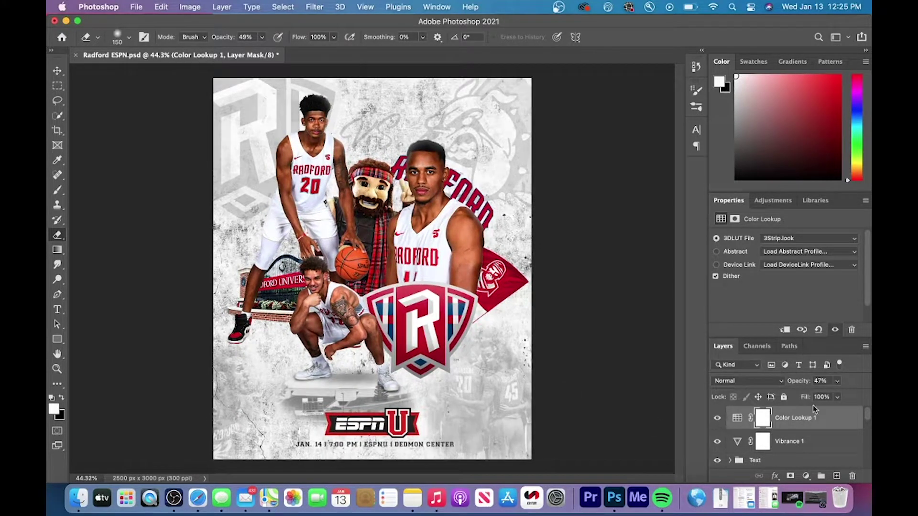
Step: Add a Black & White adjustment layer blended as Soft Light at 37% opacity
left_click(807, 475)
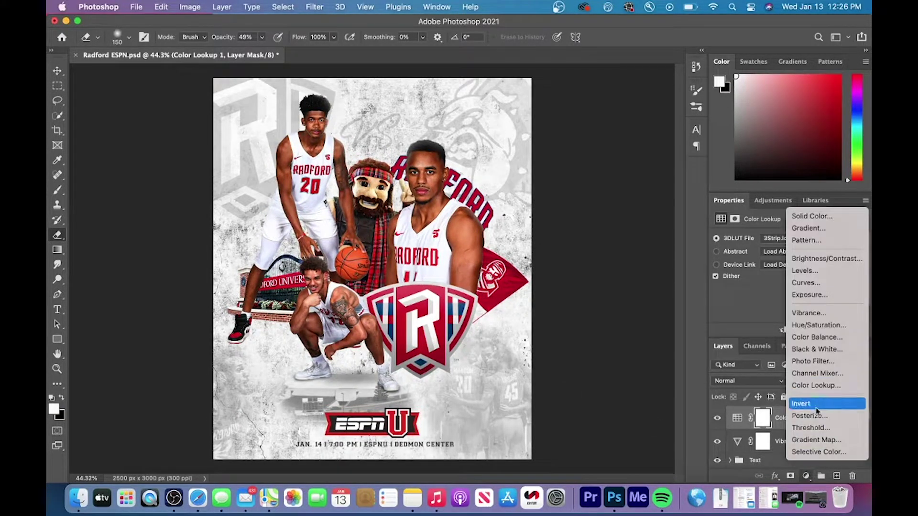
left_click(828, 349)
left_click(746, 381)
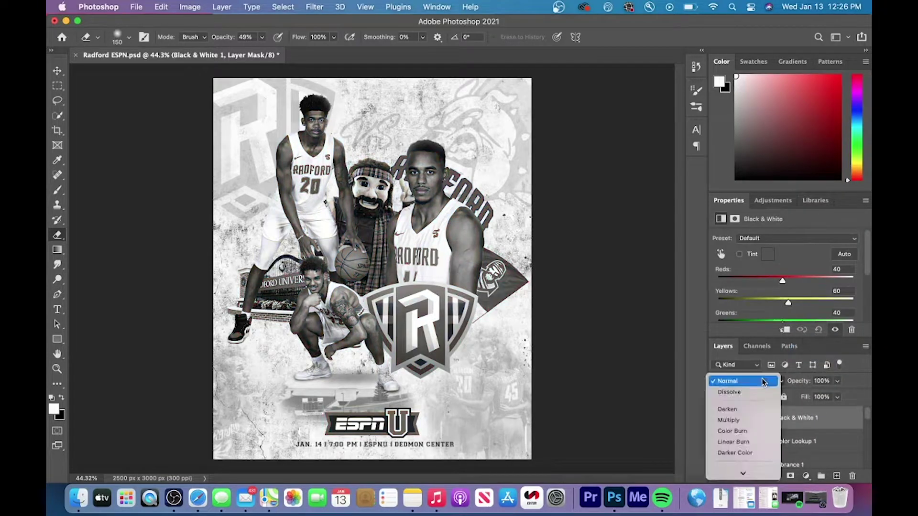
left_click(740, 345)
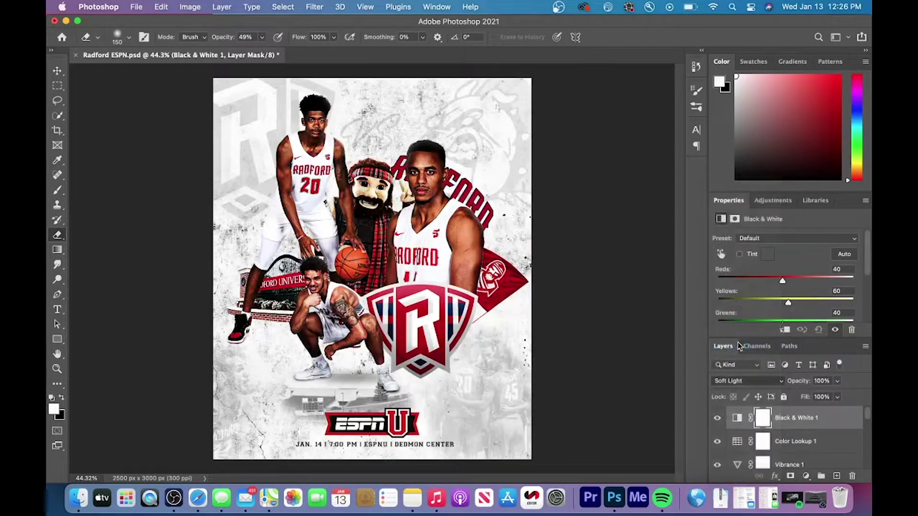
left_click_drag(801, 398, 803, 397)
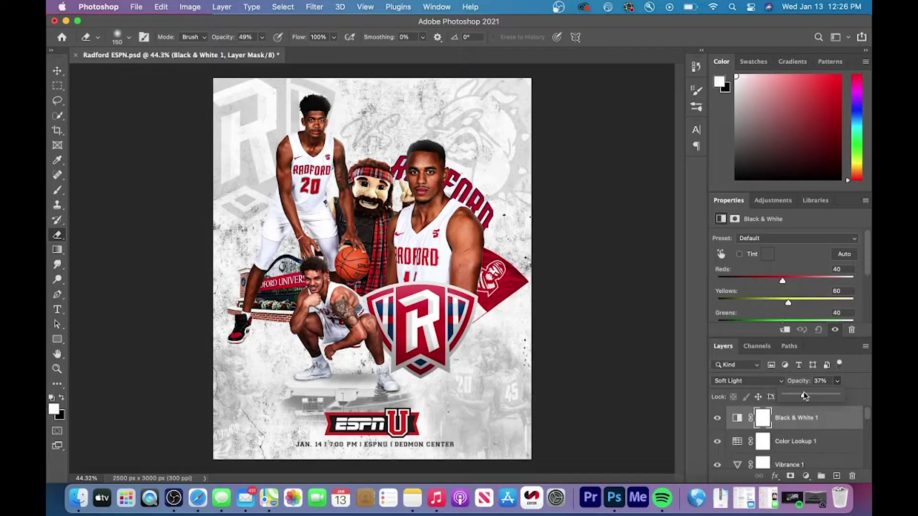
left_click(717, 419)
scroll(530, 381, "down", 2)
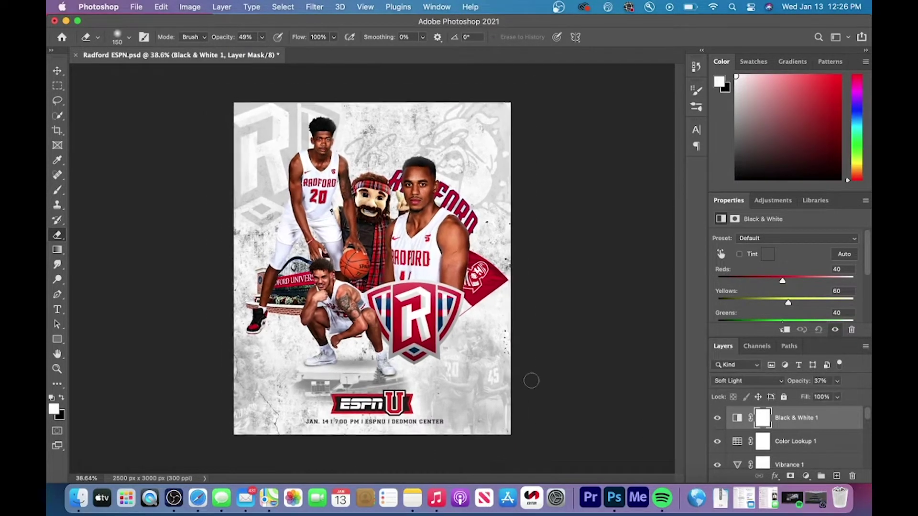
scroll(531, 381, "up", 3)
scroll(531, 382, "down", 2)
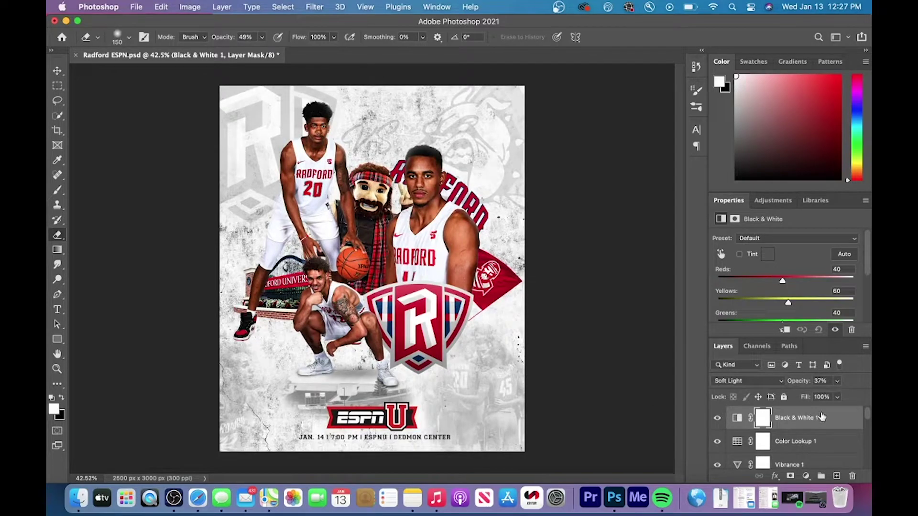
scroll(596, 391, "up", 2)
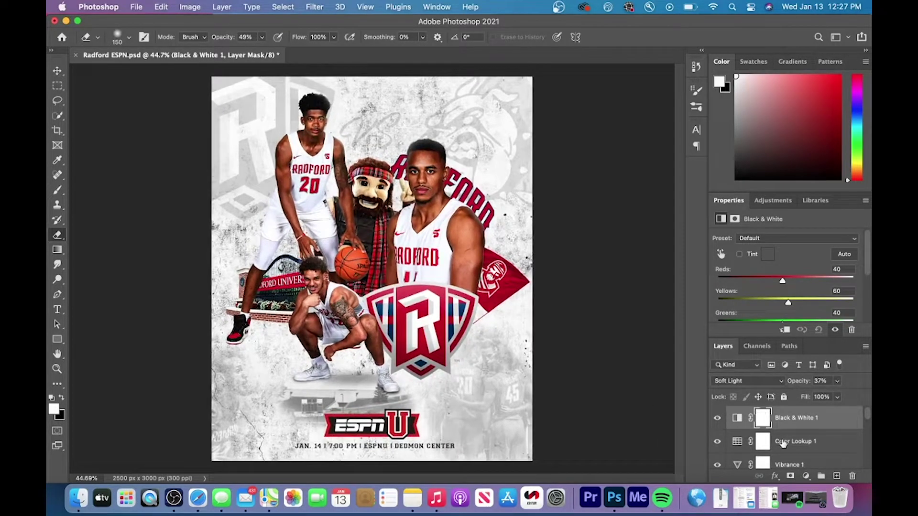
Step: Add a Selective Color adjustment layer and set the Reds to cyan -27% and magenta -1%
left_click(806, 476)
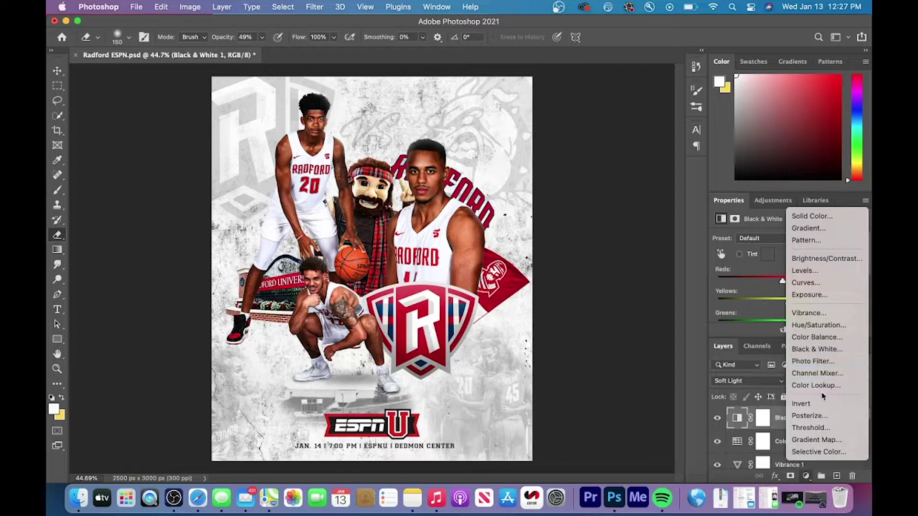
left_click(816, 454)
left_click_drag(785, 276, 766, 276)
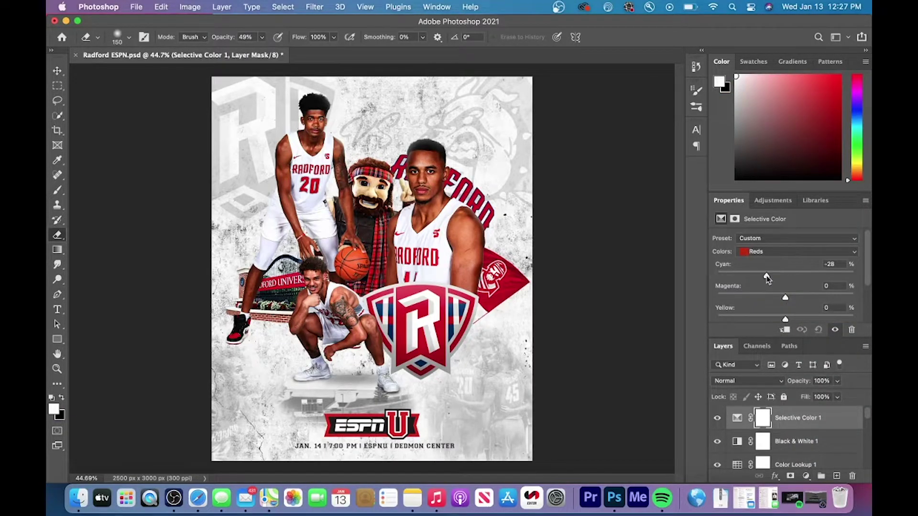
left_click_drag(824, 276, 785, 295)
scroll(540, 378, "down", 3)
scroll(540, 379, "up", 1)
left_click(720, 421)
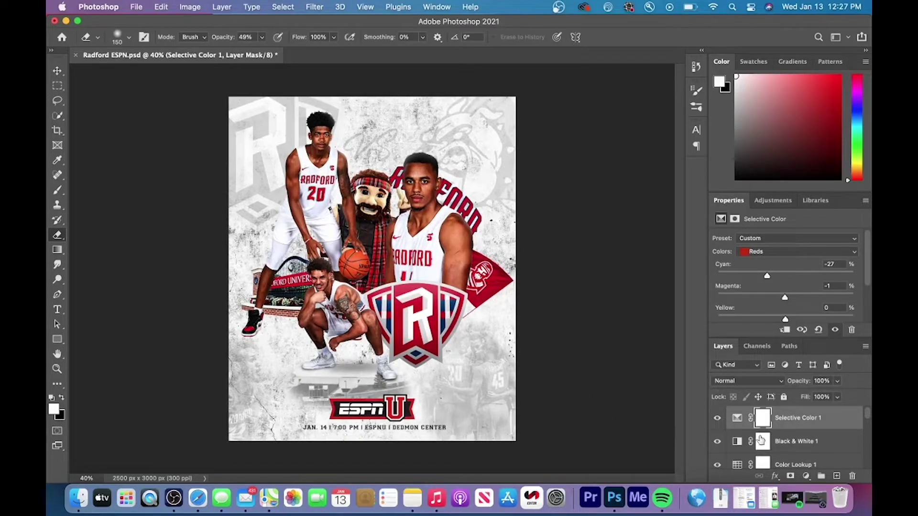
Step: Add a Curves adjustment layer, place three points along the RGB curve, and compare the poster with and without it
left_click(806, 476)
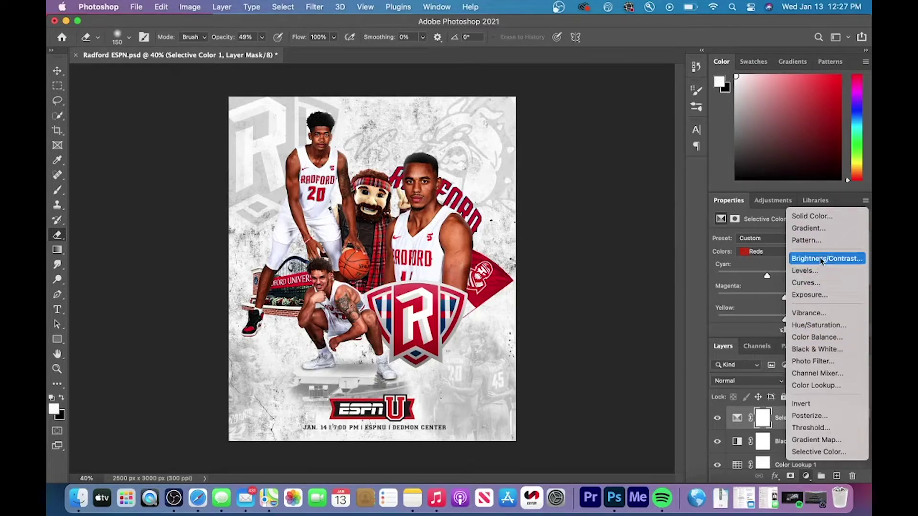
left_click(806, 282)
left_click_drag(818, 300, 818, 297)
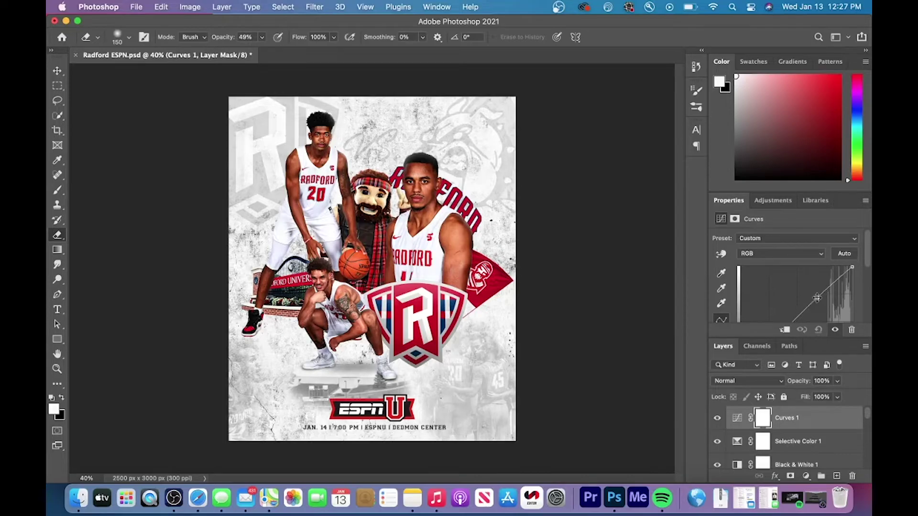
scroll(803, 297, "down", 2)
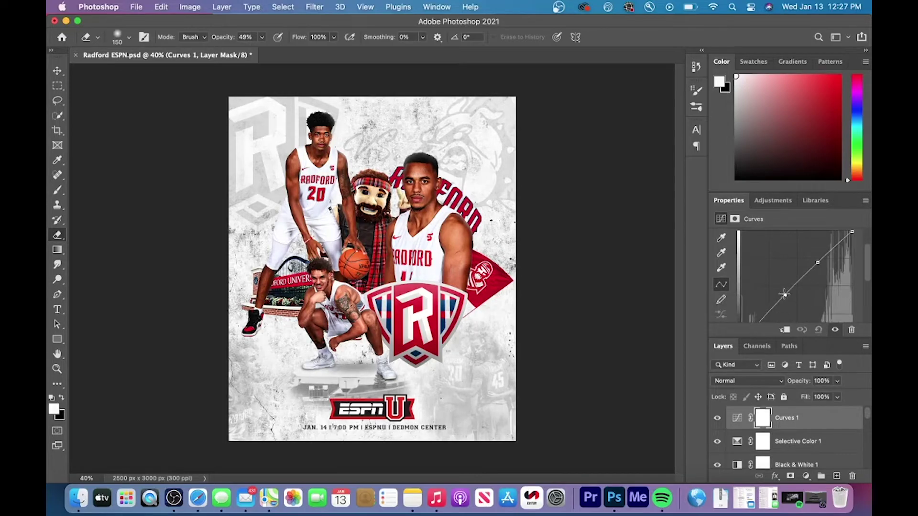
left_click(784, 294)
scroll(784, 295, "up", 1)
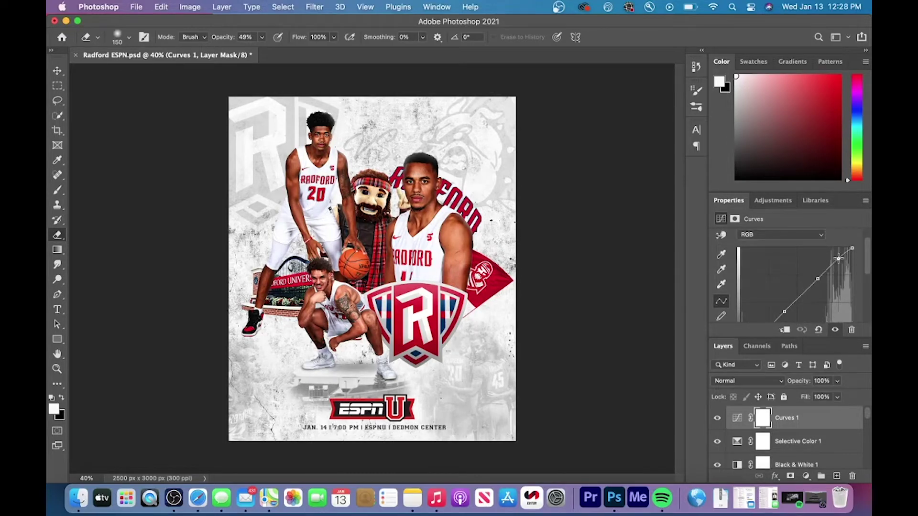
left_click(718, 419)
left_click(718, 419)
scroll(565, 411, "down", 1)
scroll(565, 411, "up", 3)
scroll(566, 411, "down", 3)
Step: Add a new layer directly above the Text group and set up a soft black brush, 1040 px with 0% hardness
scroll(769, 438, "down", 5)
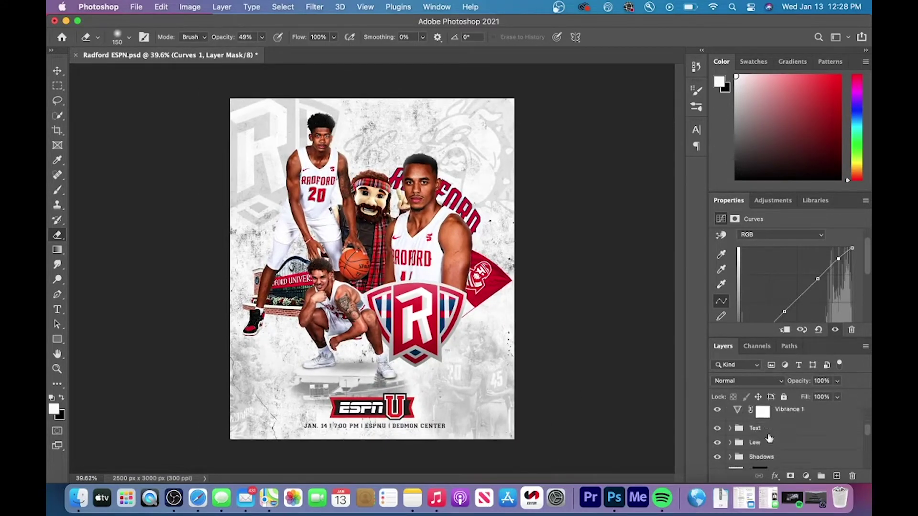
left_click(781, 422)
left_click(836, 476)
left_click(57, 190)
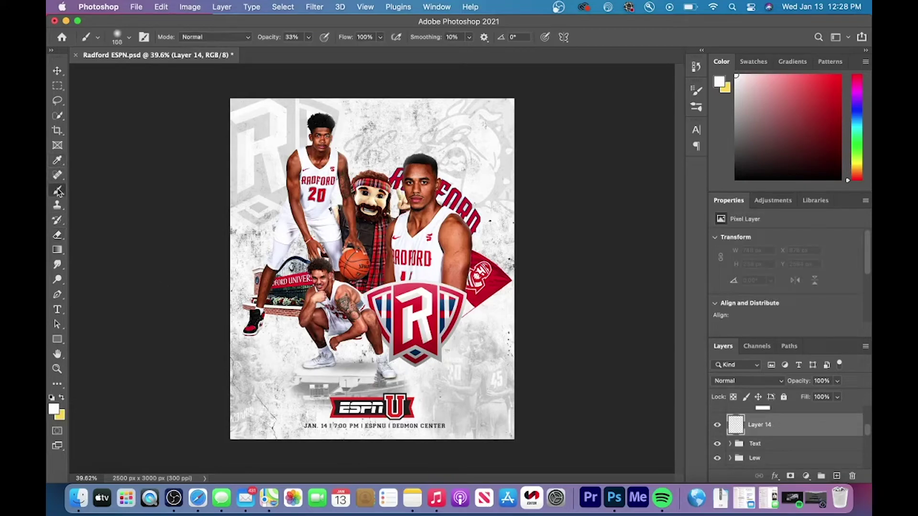
left_click(123, 41)
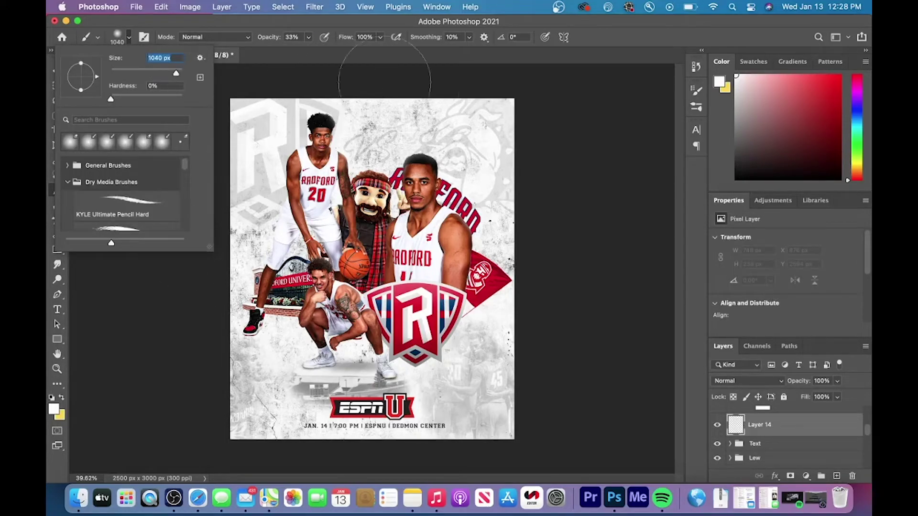
left_click(739, 180)
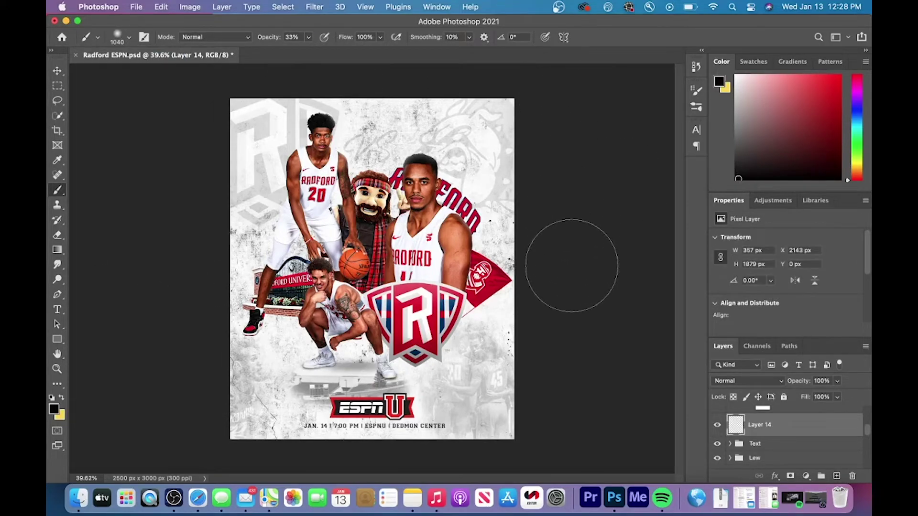
Step: Set the brush opacity to 67% and paint a soft black vignette around the poster's outer edges
left_click(308, 37)
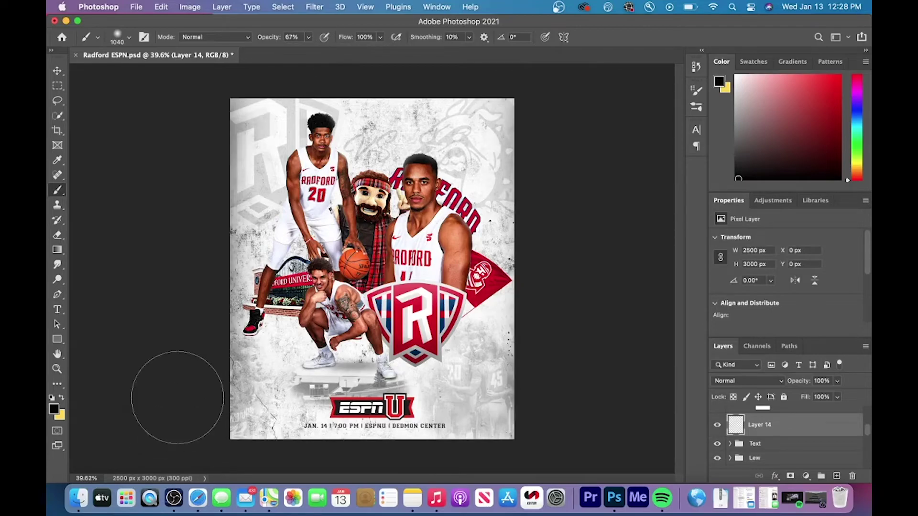
scroll(177, 397, "up", 3)
scroll(177, 397, "down", 5)
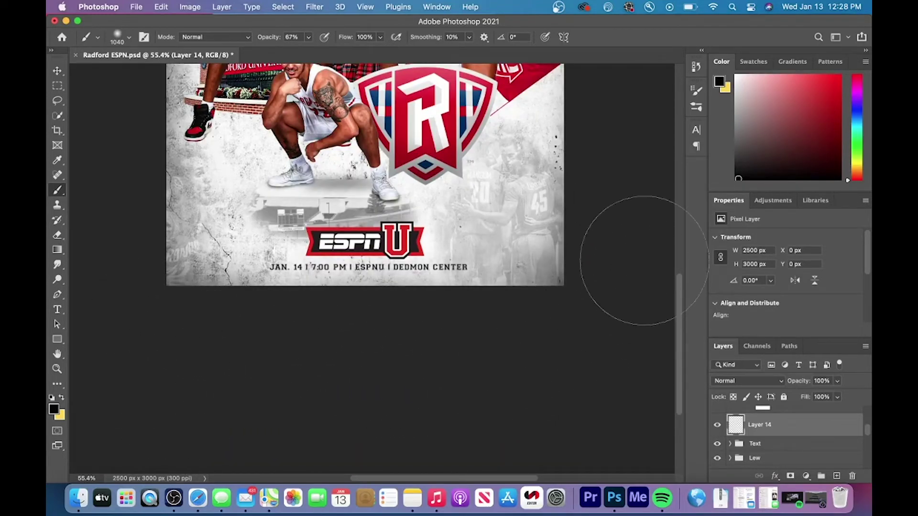
key("super+0")
scroll(662, 232, "down", 2)
scroll(572, 122, "down", 2)
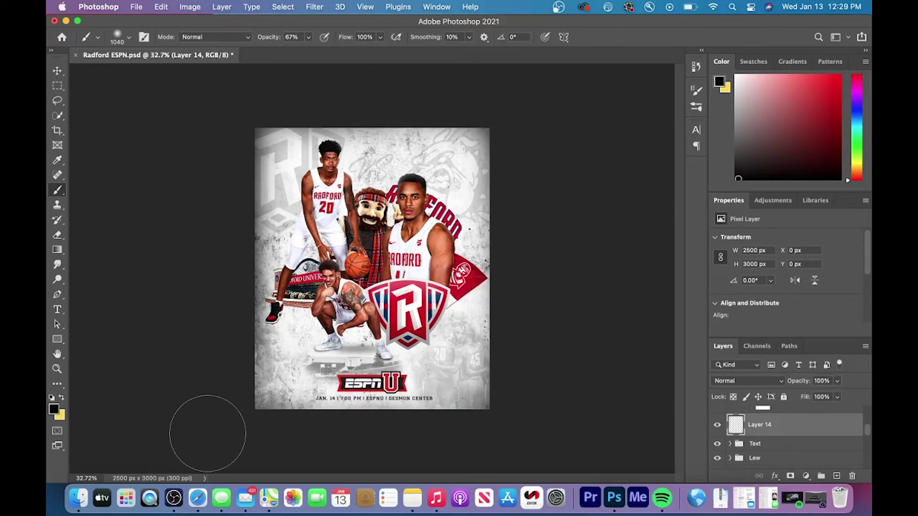
Step: Reduce the vignette layer's opacity to 82%
scroll(208, 433, "up", 3)
scroll(207, 434, "down", 2)
scroll(208, 433, "up", 1)
left_click(838, 381)
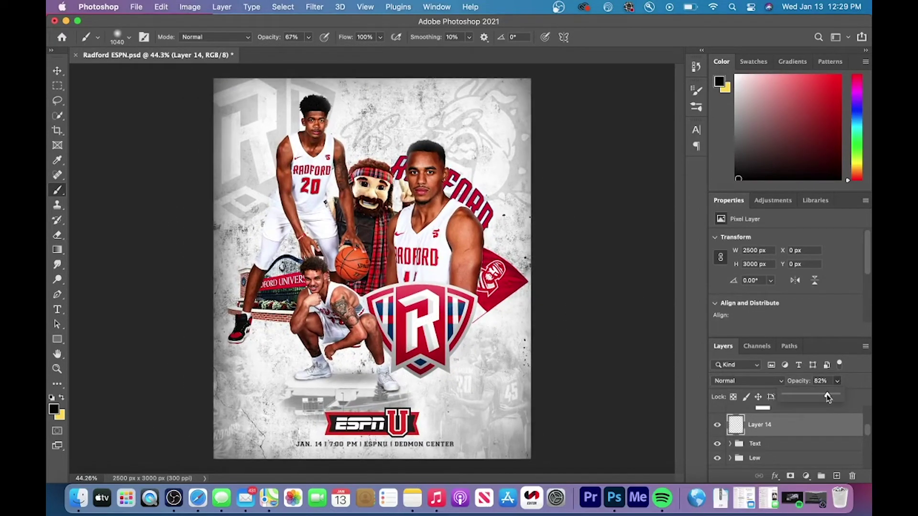